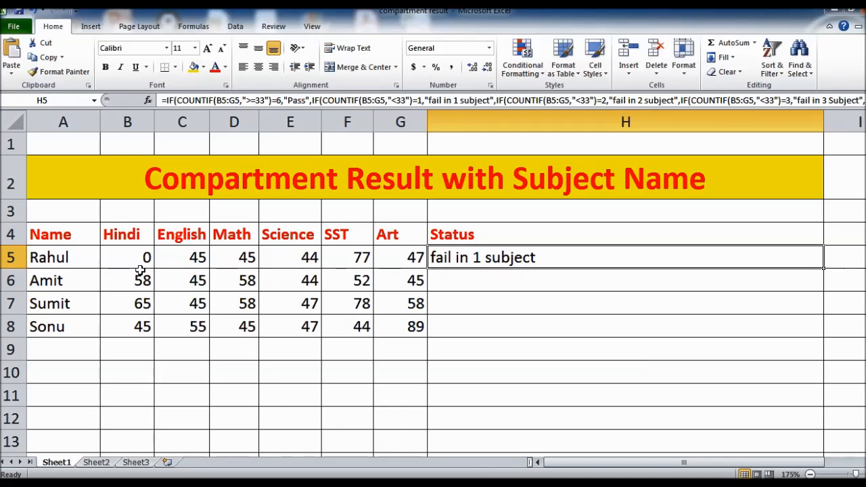
Step: Examine the first student's marks in each subject from Hindi to Art in row 5
left_click(193, 257)
left_click(140, 259)
left_click(200, 257)
left_click(230, 258)
left_click(277, 259)
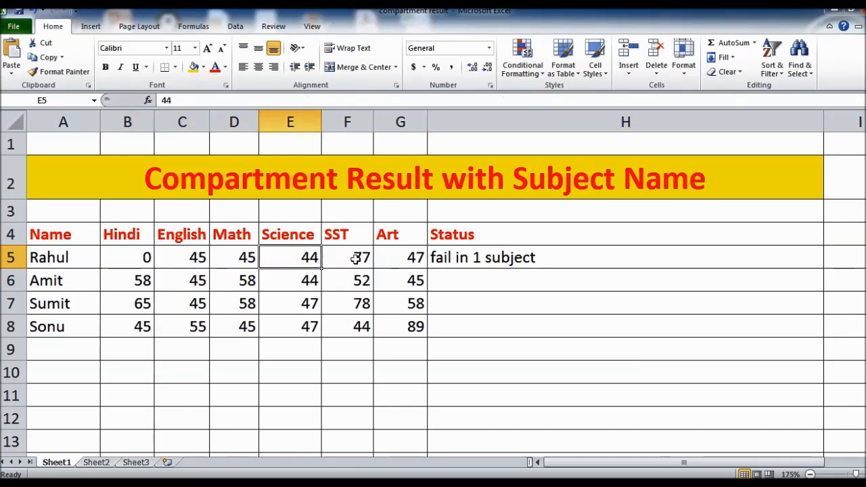
left_click(341, 259)
left_click(397, 259)
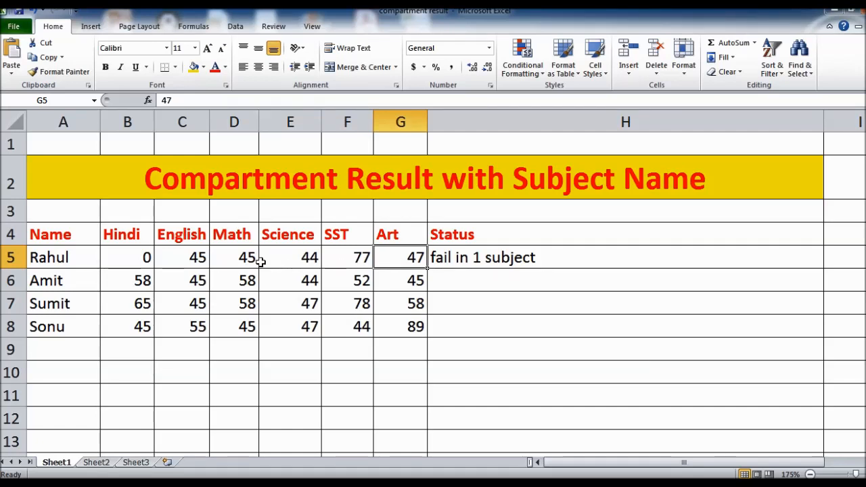
left_click(181, 259)
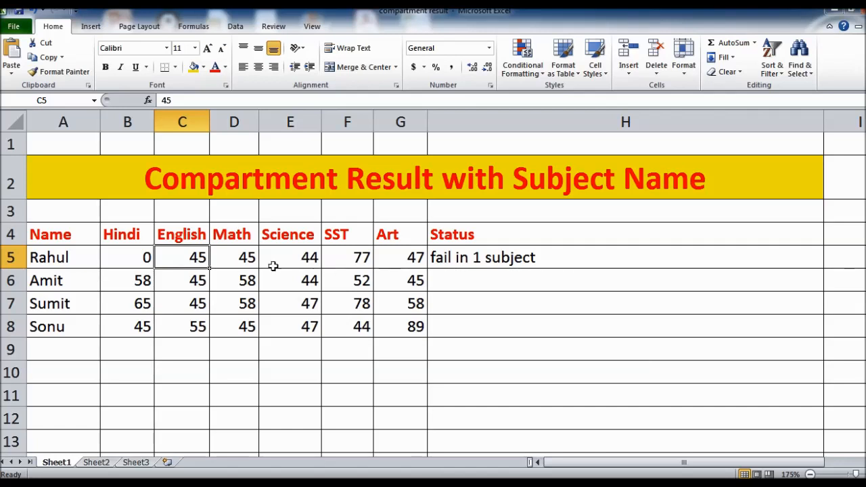
left_click(144, 257)
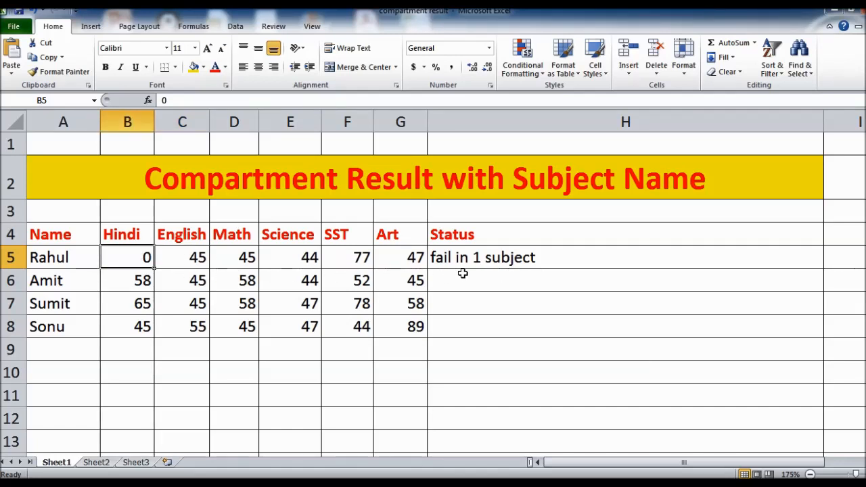
Step: Change the first student's English mark to 5 and Science mark to 4
scroll(464, 277, "up", 2)
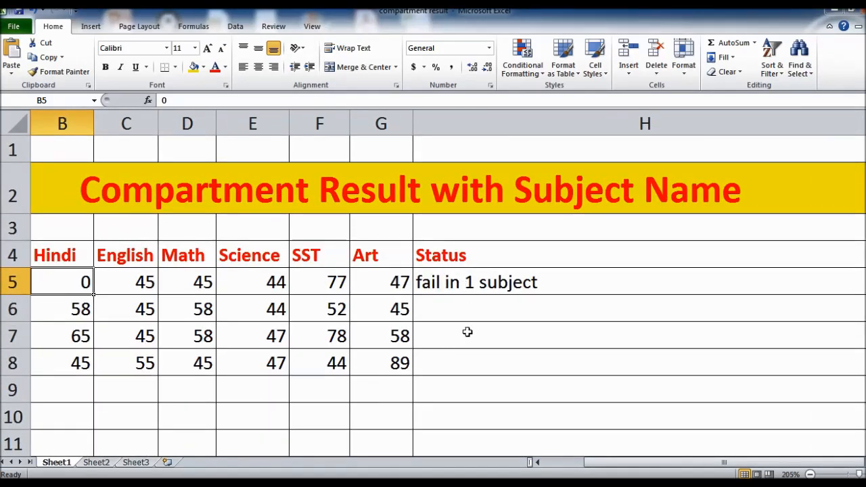
left_click(538, 462)
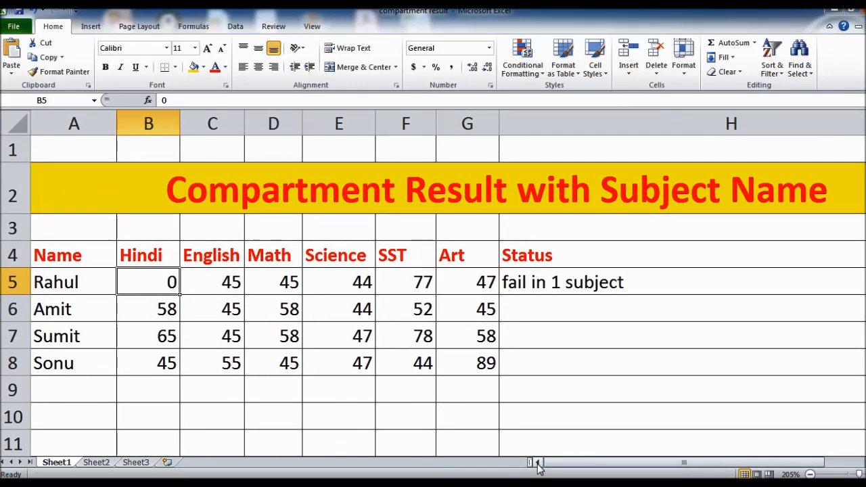
left_click(232, 292)
type("5")
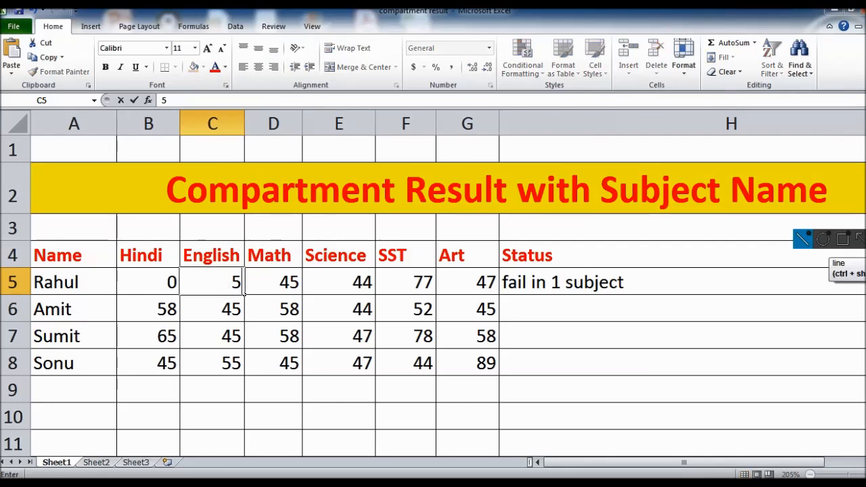
key("Tab")
key("Tab")
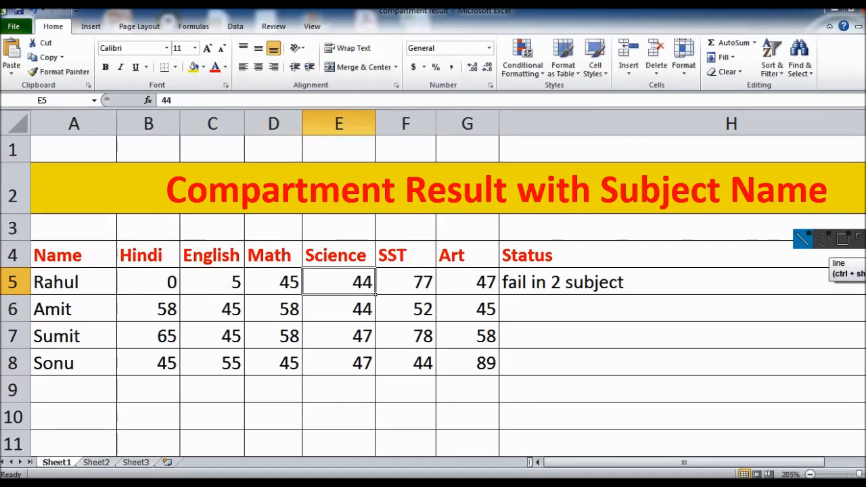
type("4")
key("Tab")
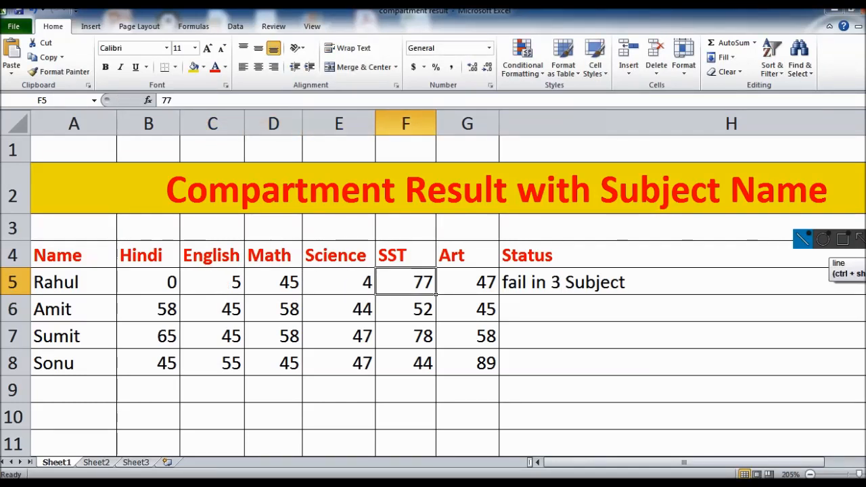
key("shift+Tab")
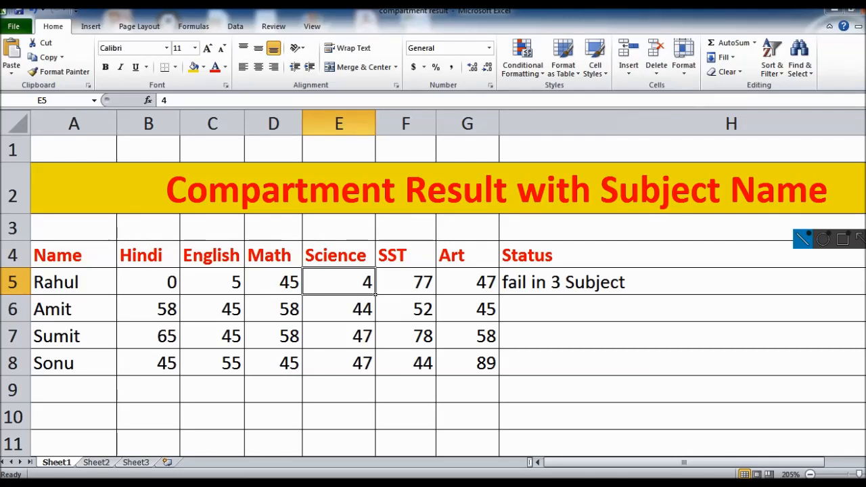
left_click(137, 295)
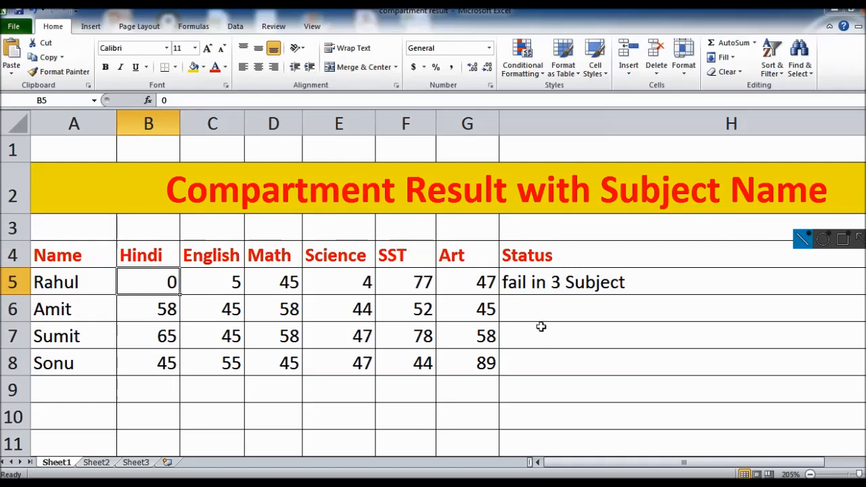
Step: Change the first student's marks to 44 in Hindi, 45 in English and 47 in Science
left_click(626, 283)
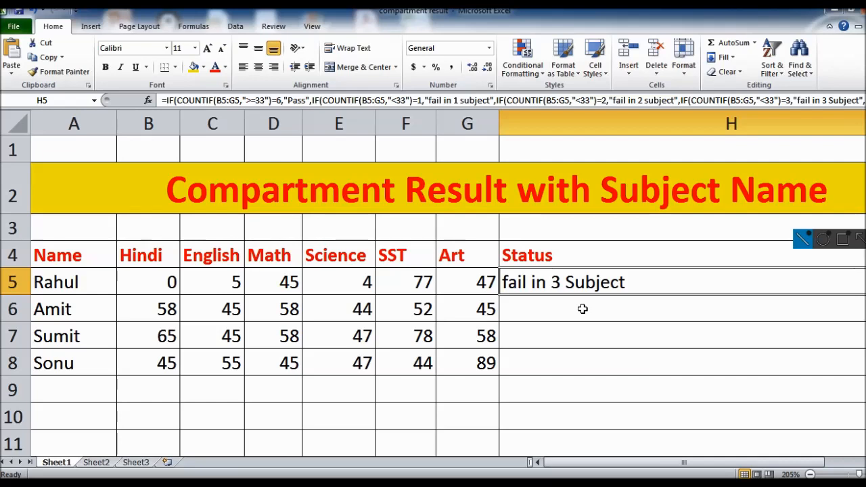
left_click_drag(647, 462, 690, 481)
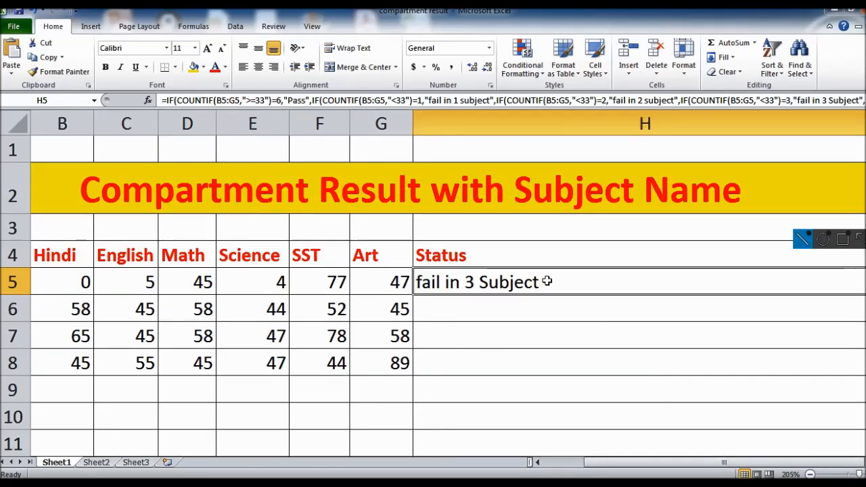
left_click(87, 280)
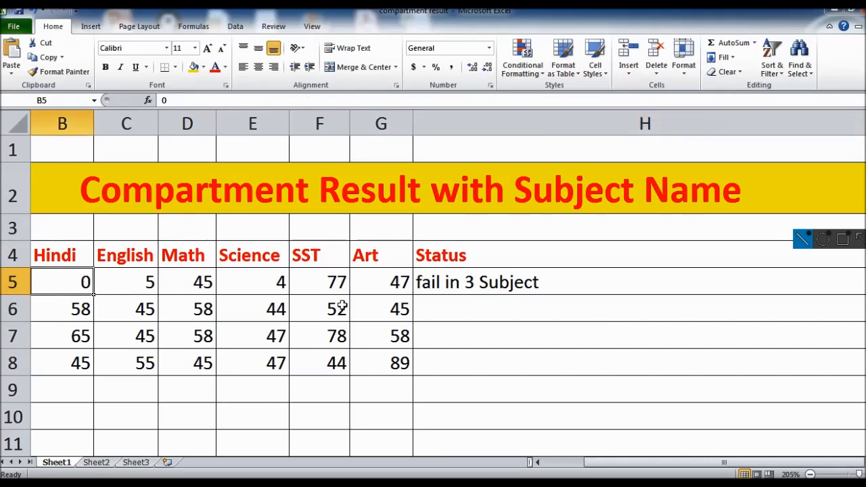
type("44")
key("Tab")
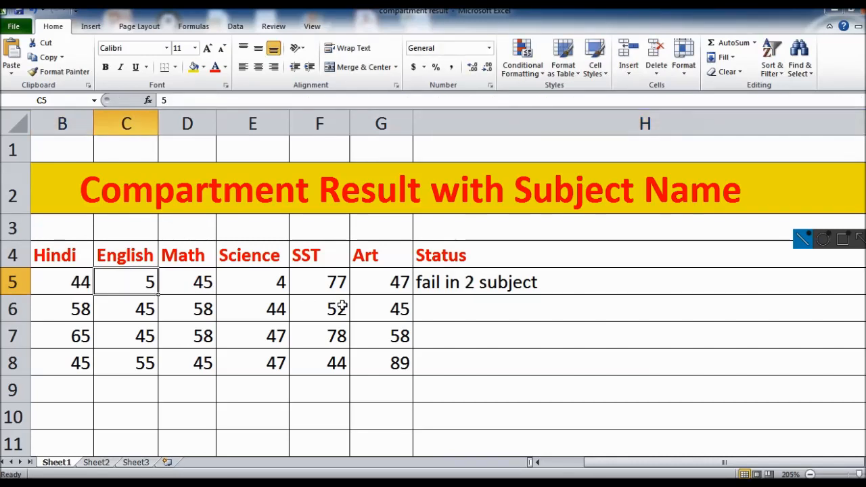
type("45")
key("Tab")
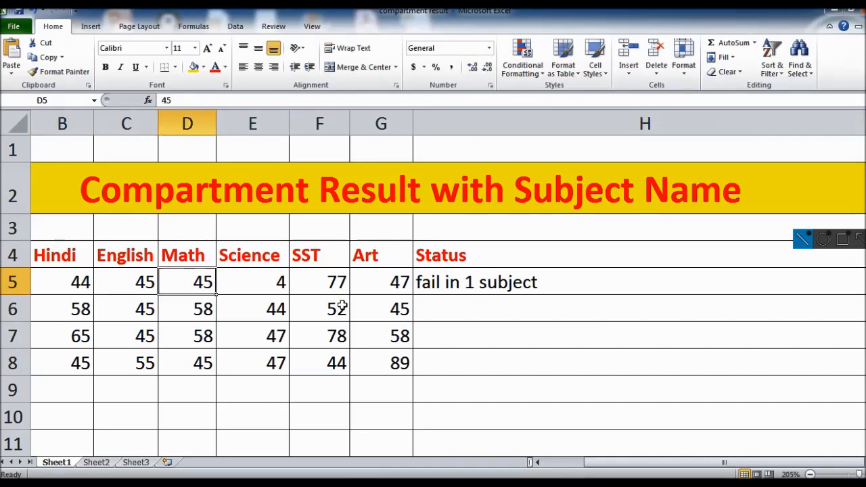
left_click(277, 284)
type("47")
key("Tab")
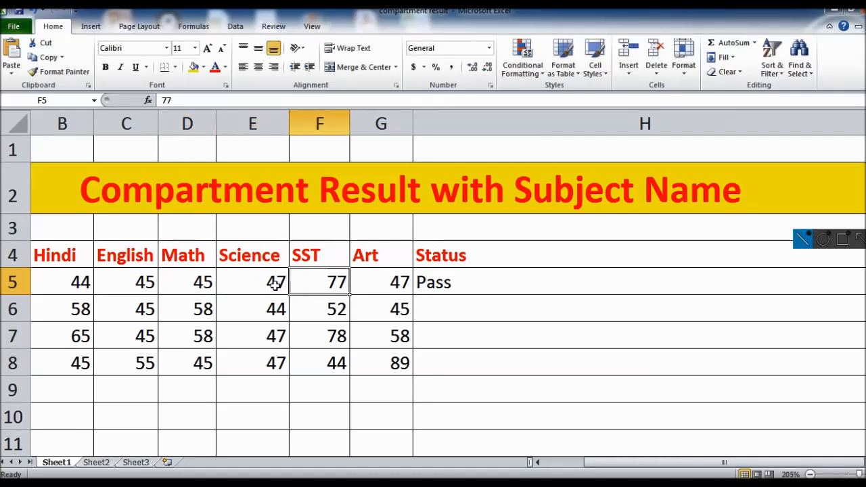
Step: Set the first student's Science mark in E5 to 1
left_click(255, 284)
type("1")
key("Tab")
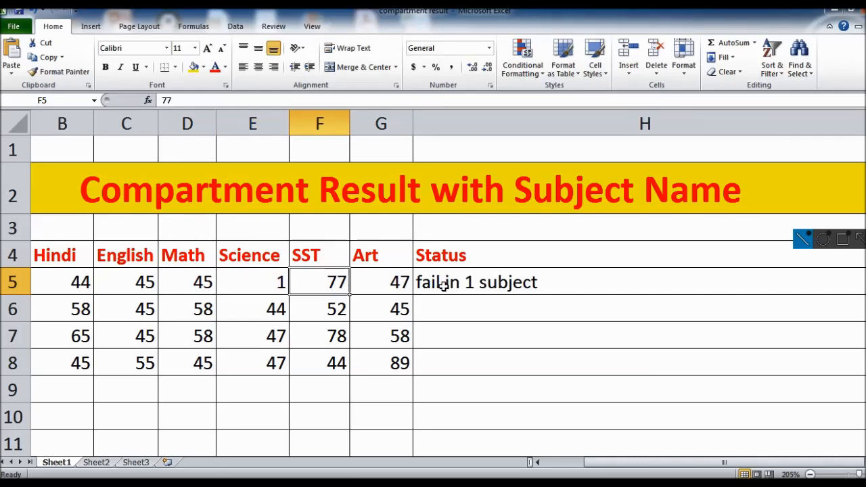
Step: Append & if(b5<33,"Hindi" to the end of the Status formula in H5
key("Right")
key("Right")
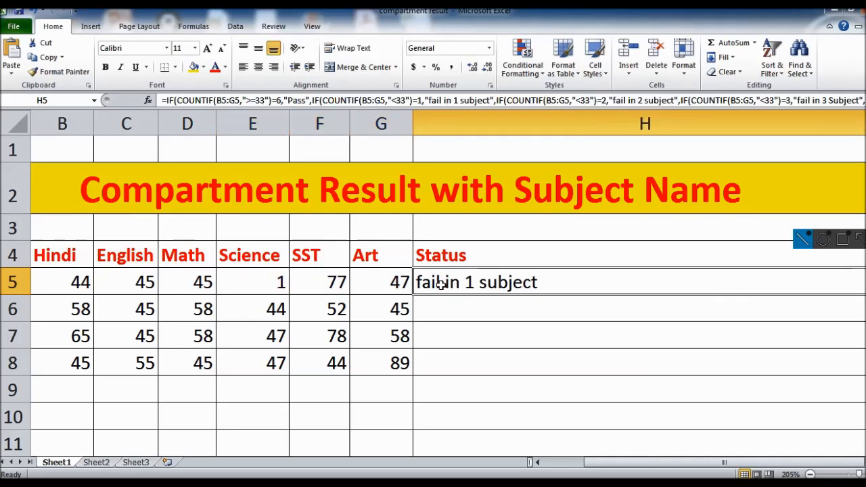
double_click(486, 280)
left_click(586, 369)
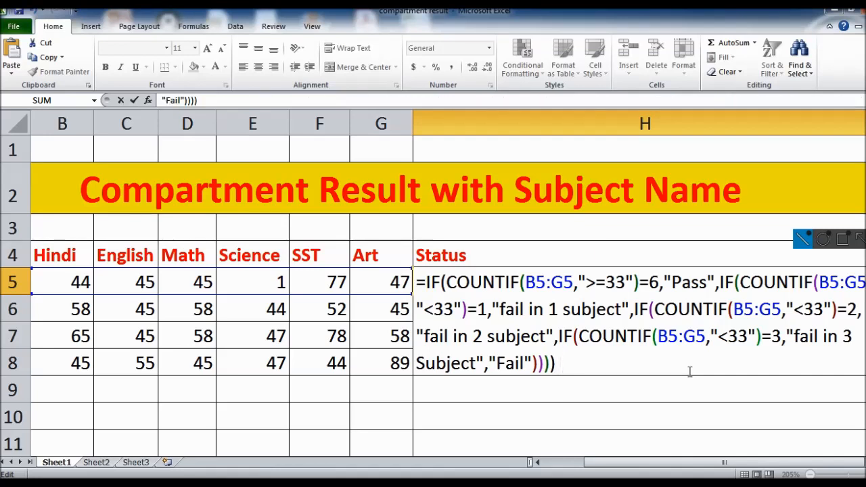
type("& if(")
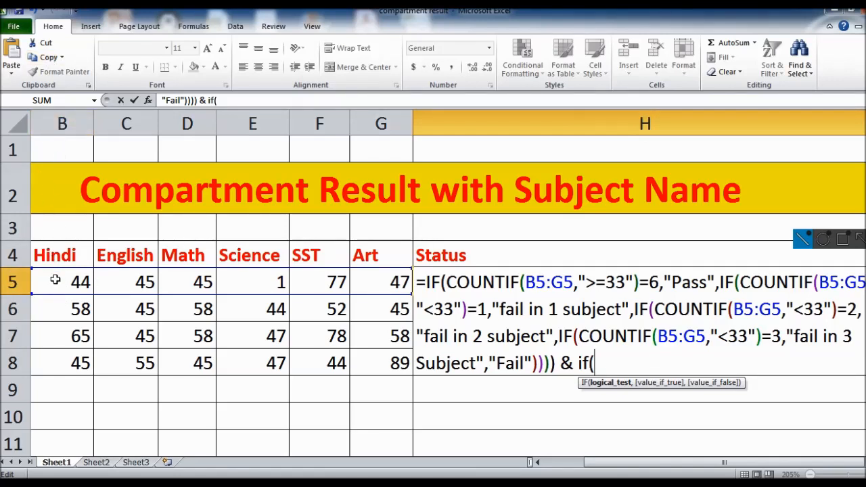
type("b")
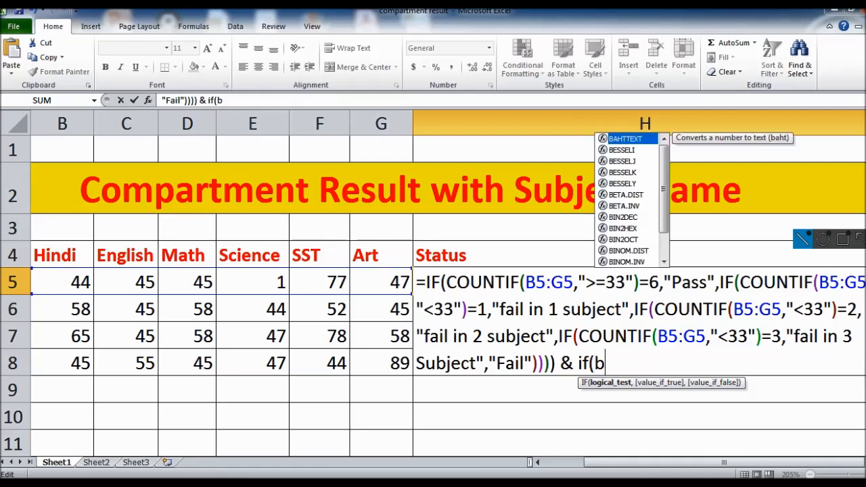
type("5<33,\"")
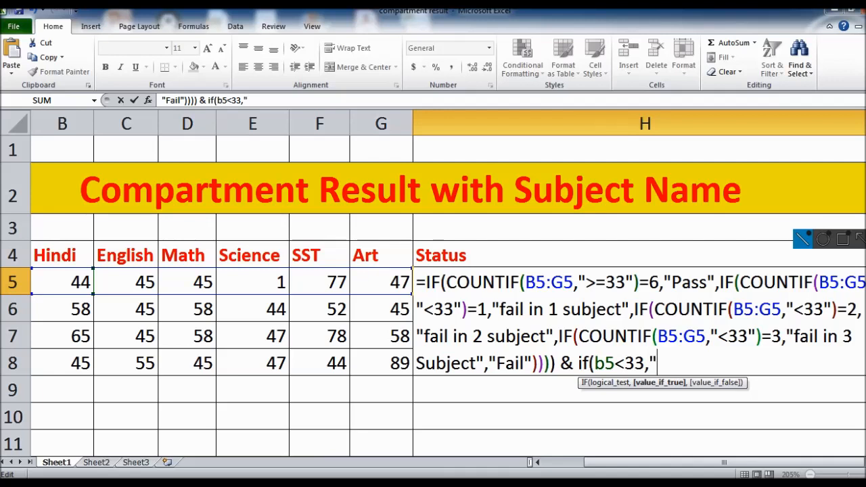
type("Hindi\"")
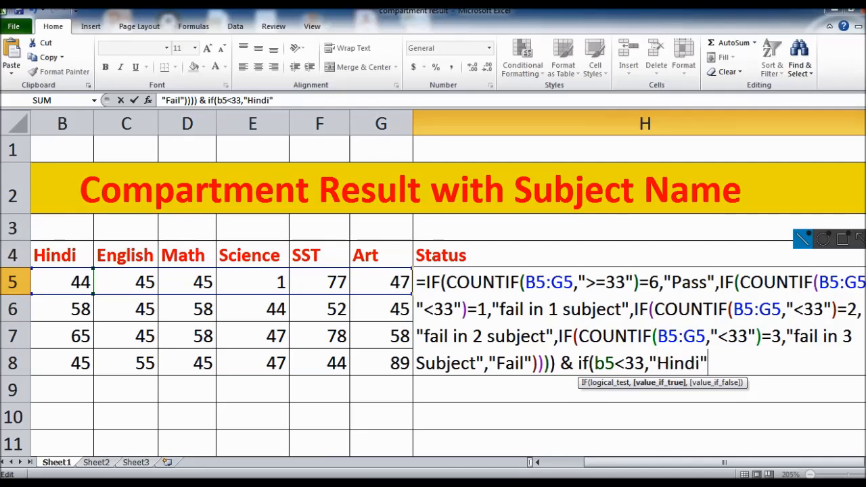
type(",")
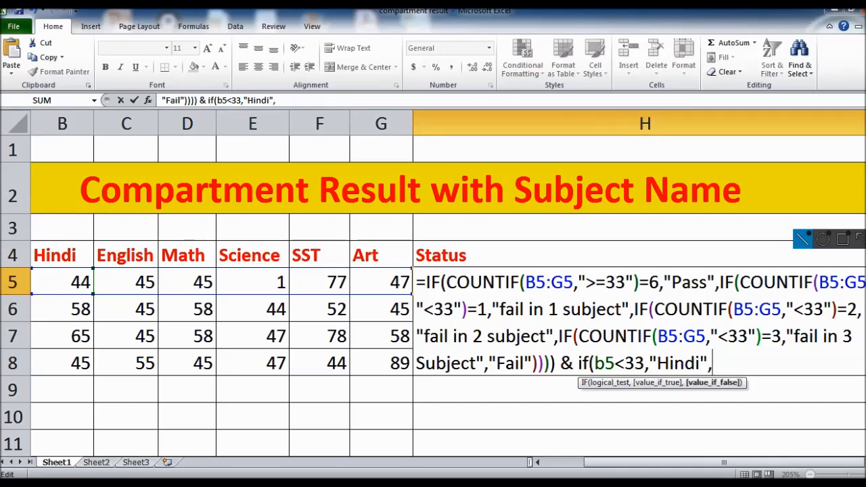
type("\", \"")
key("Left")
key("BackSpace")
key("End")
key("BackSpace")
key("BackSpace")
key("BackSpace")
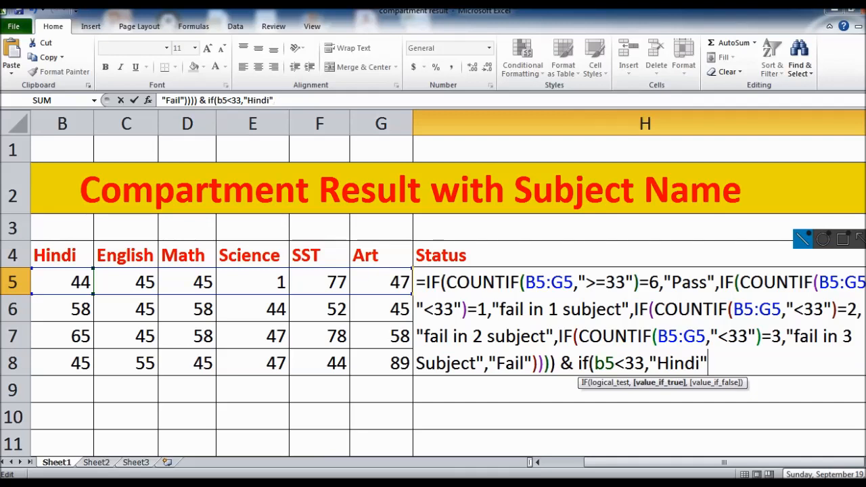
Step: Close the appended IF right after "Hindi" without a false value and commit the H5 formula
type(")")
key("Return")
left_click(501, 282)
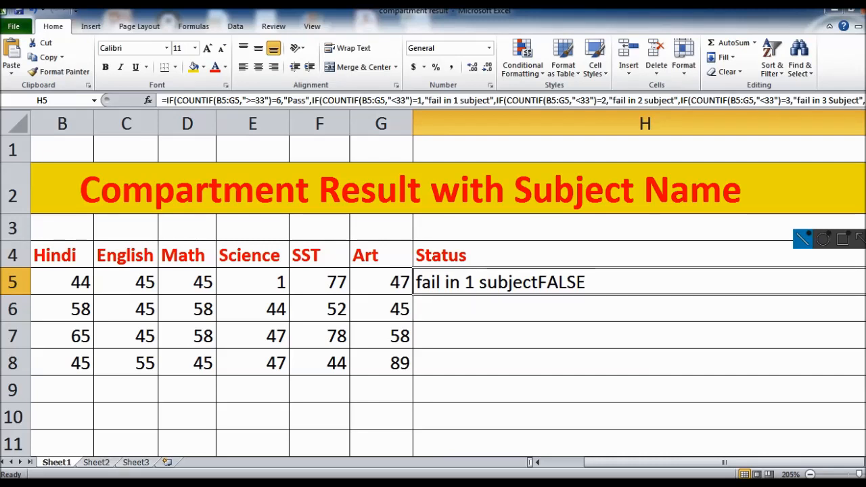
Step: Set the first student's Hindi mark in B5 to 22
left_click(78, 284)
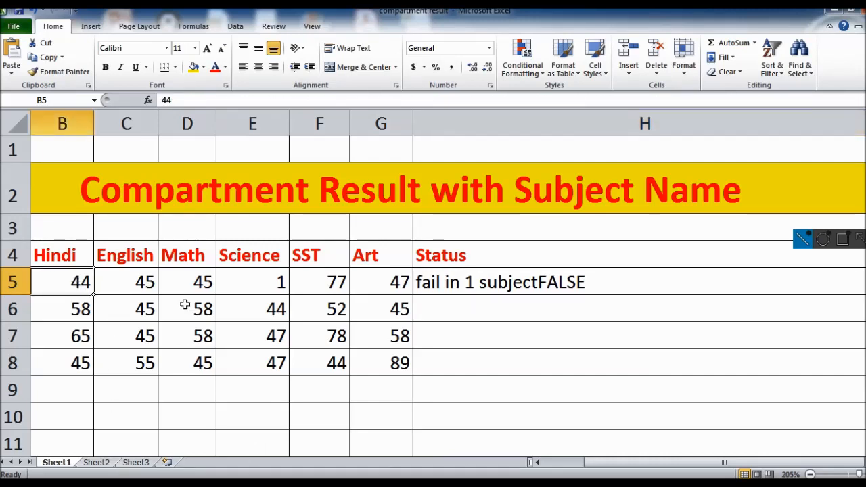
type("22")
key("Return")
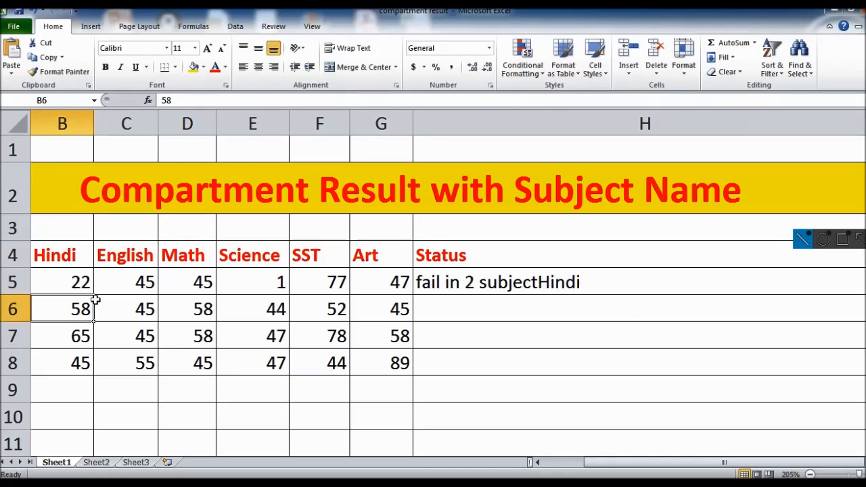
Step: Rename the Hindi column heading in B4 to Bhasha and fit column B's width to its content
left_click(63, 256)
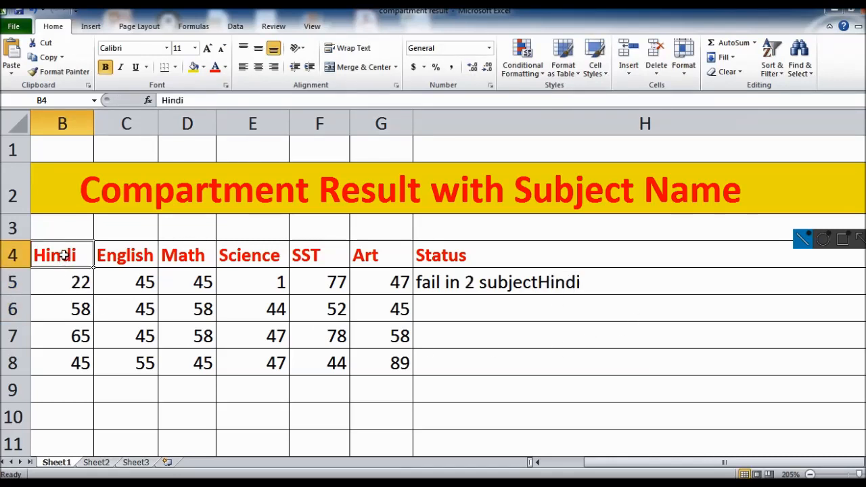
left_click(126, 257)
left_click(87, 257)
type("Bhasha")
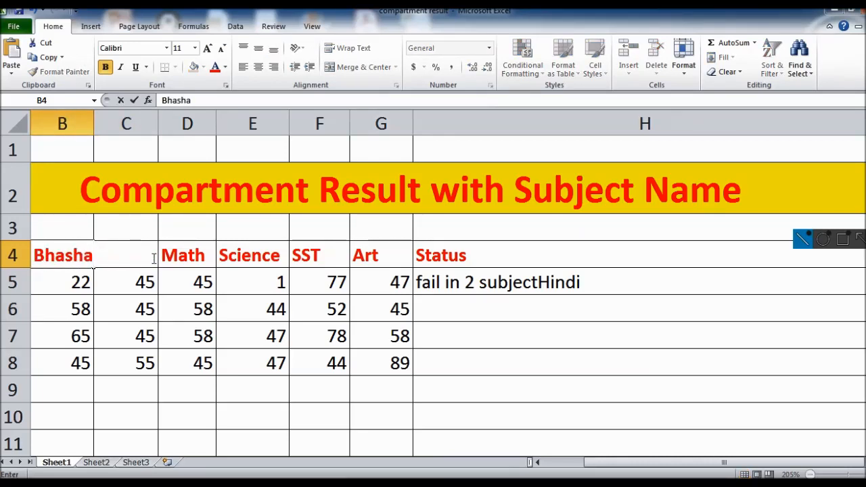
key("Return")
double_click(94, 115)
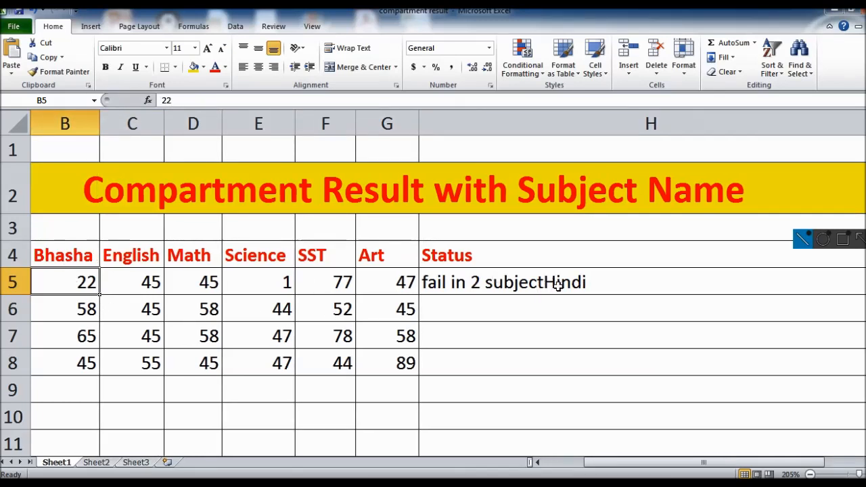
Step: Replace the "Hindi" text in the appended IF of the H5 formula with a reference to B4 and commit it
left_click(48, 258)
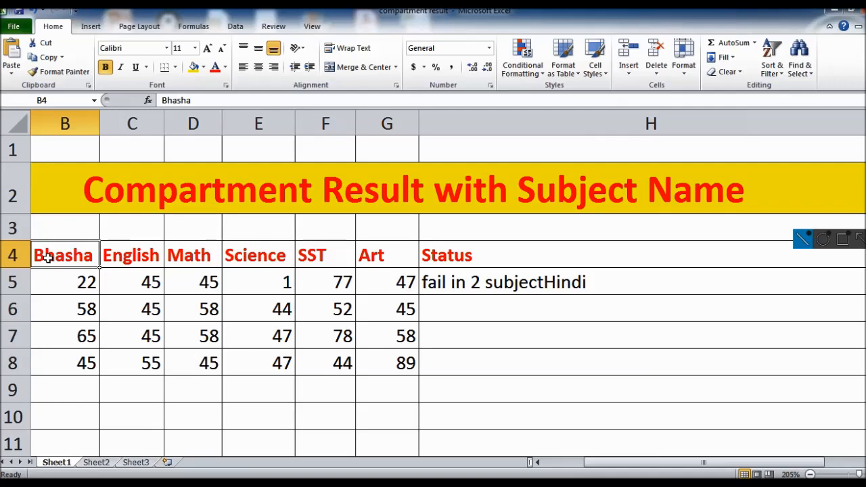
double_click(543, 284)
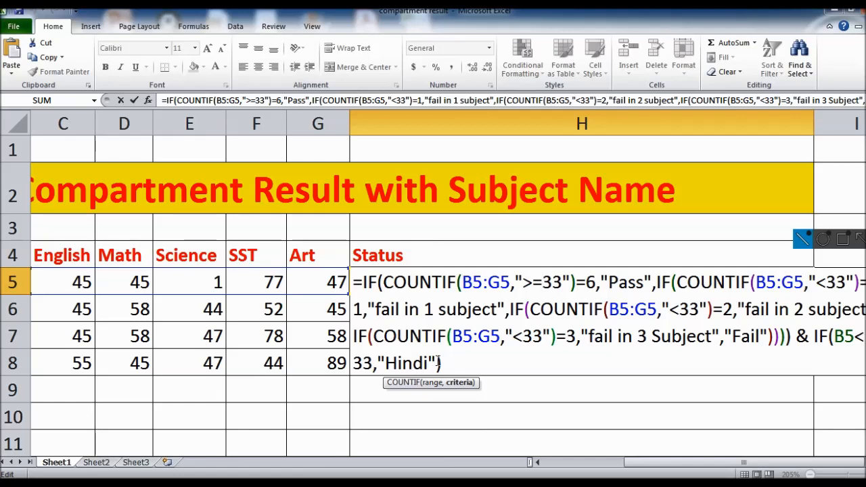
left_click(440, 364)
key("BackSpace")
key("BackSpace")
key("BackSpace")
key("BackSpace")
key("BackSpace")
key("BackSpace")
key("BackSpace")
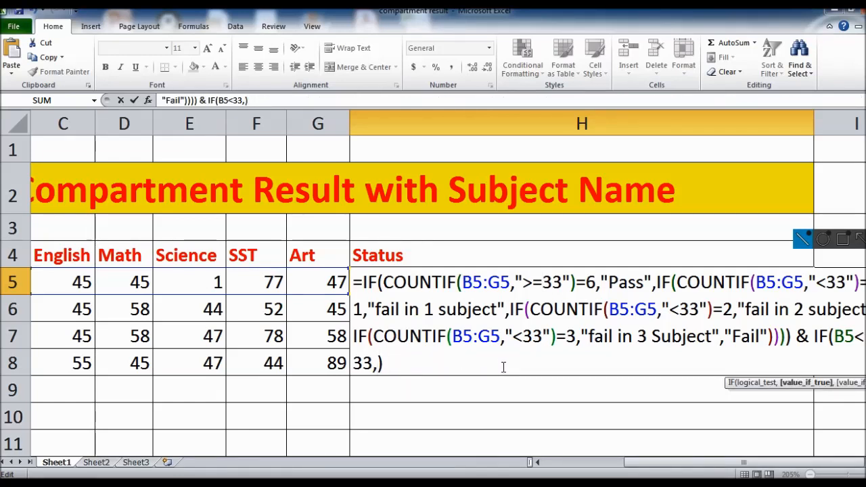
left_click(539, 463)
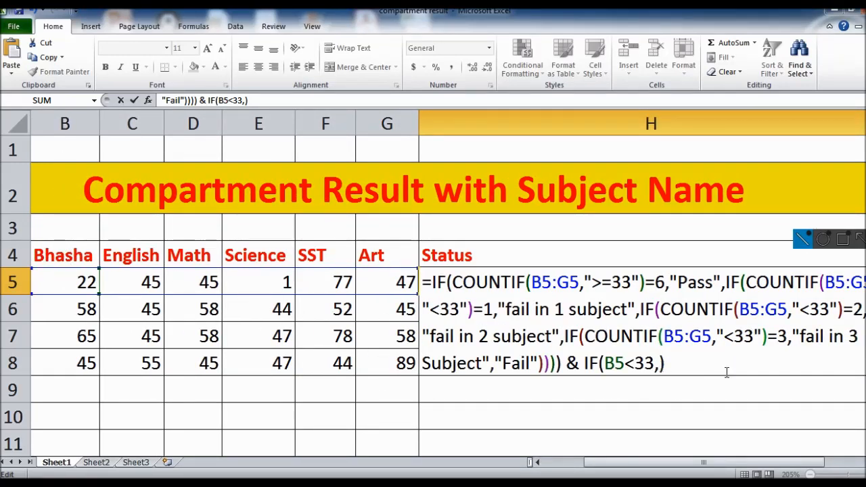
type("b5")
key("BackSpace")
type("4")
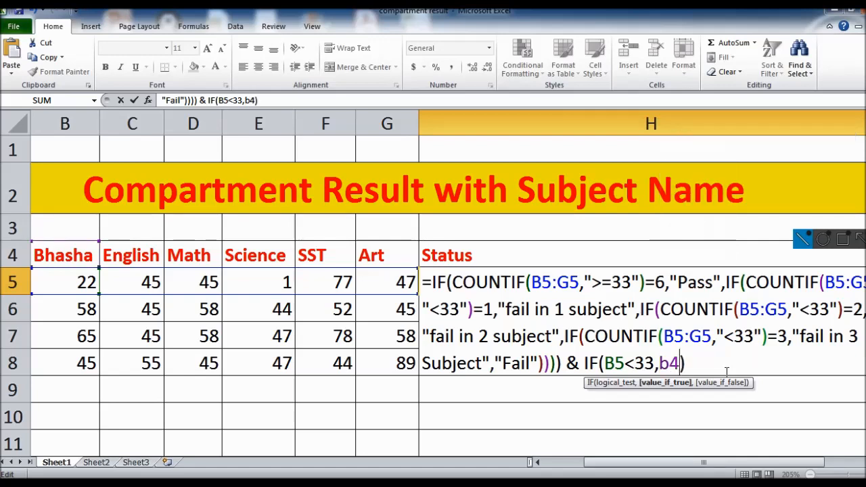
key("Return")
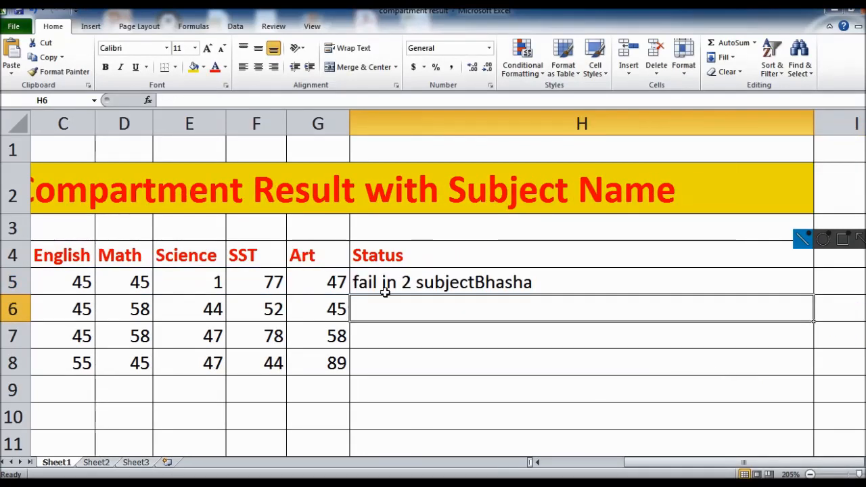
Step: Narrow the Status column H and rename the column heading in B4 to Hindi
left_click_drag(813, 123, 717, 123)
left_click(579, 465)
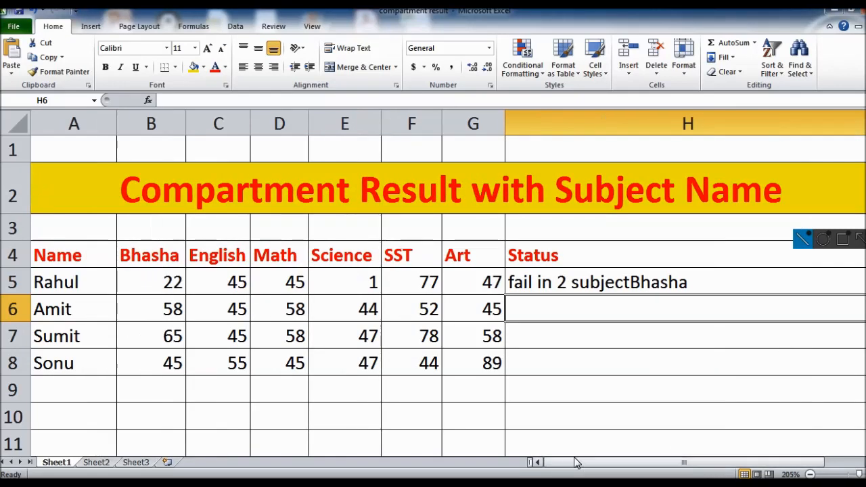
left_click(149, 258)
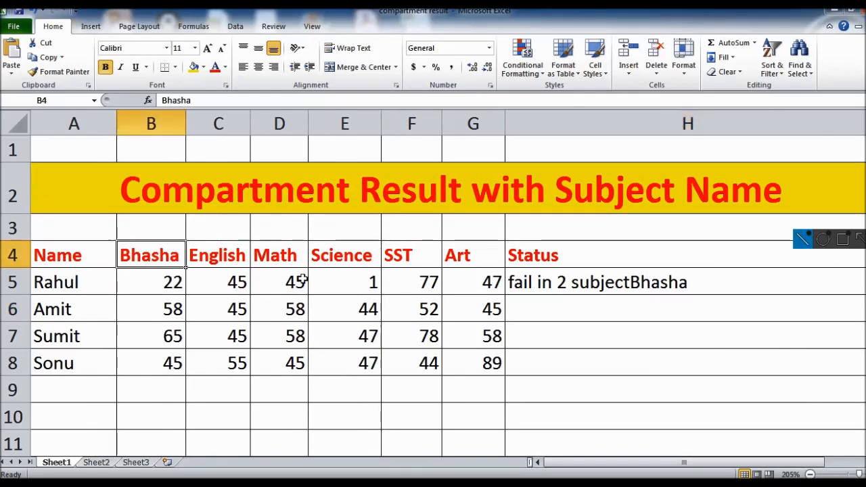
type("H")
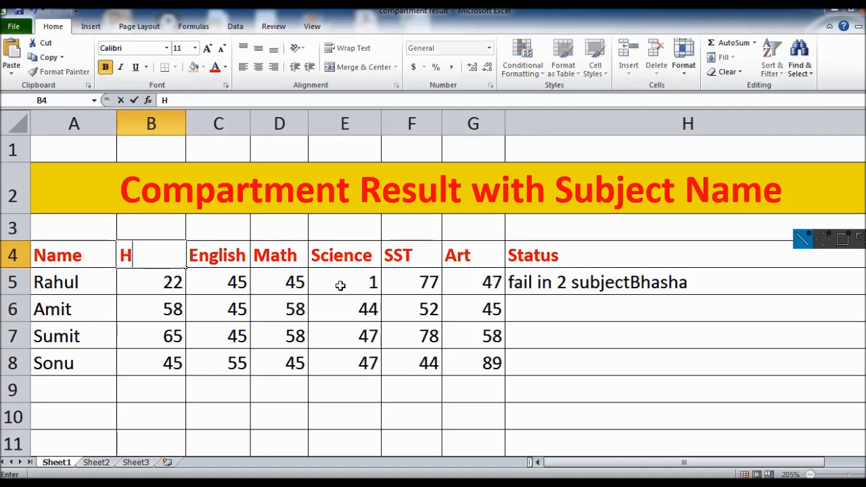
type("indi")
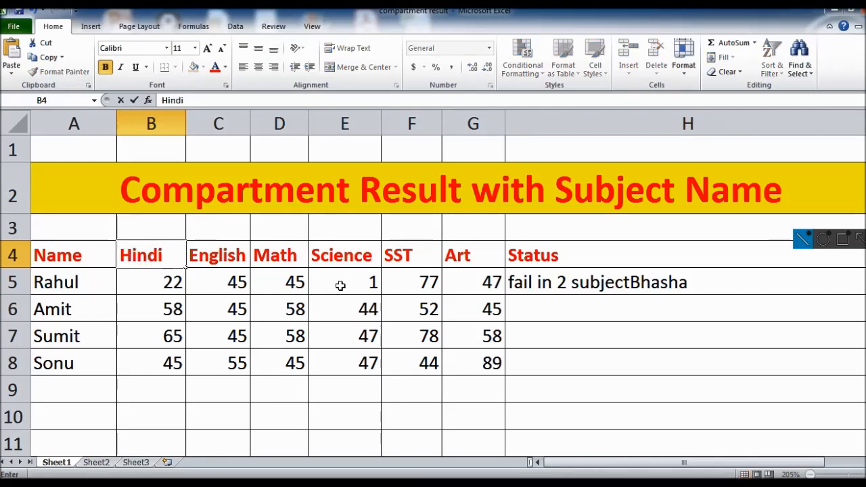
key("Return")
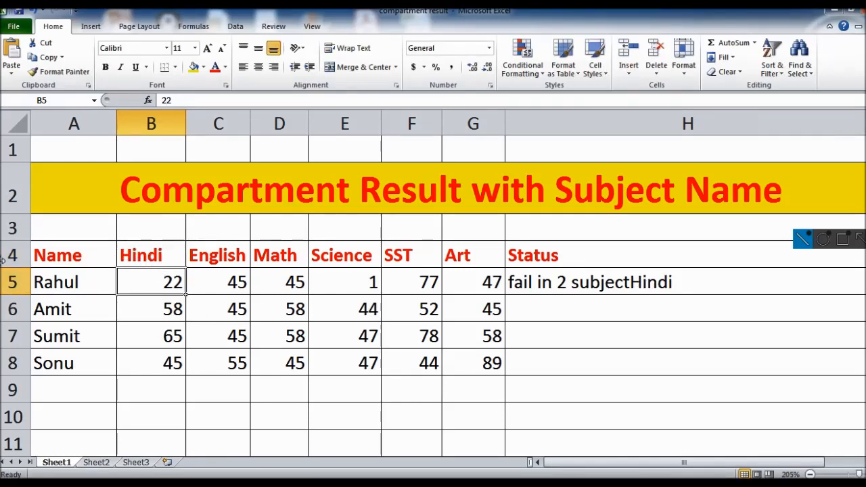
Step: Insert &" " before & IF(B5<33,B4) in the H5 formula to separate the subject name with a space
double_click(629, 283)
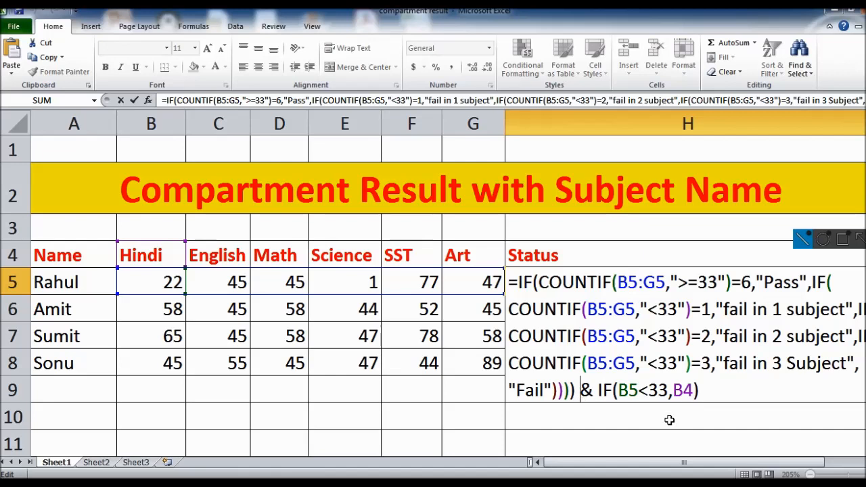
type("&\" \"")
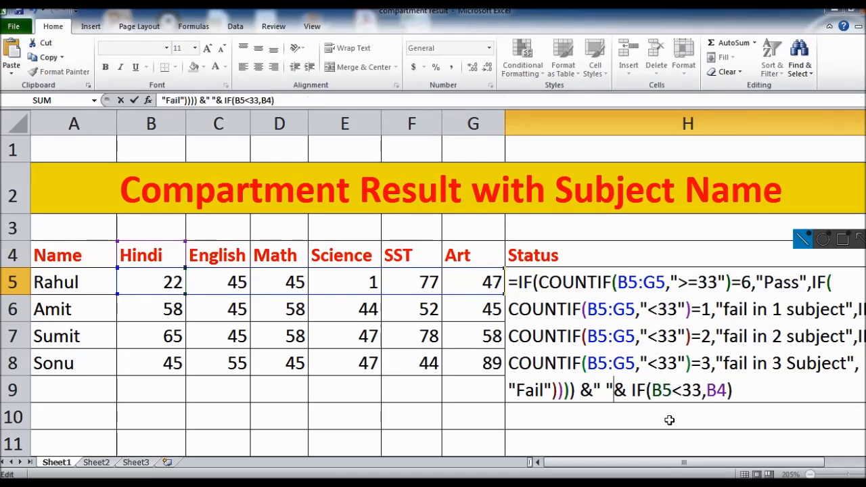
key("Return")
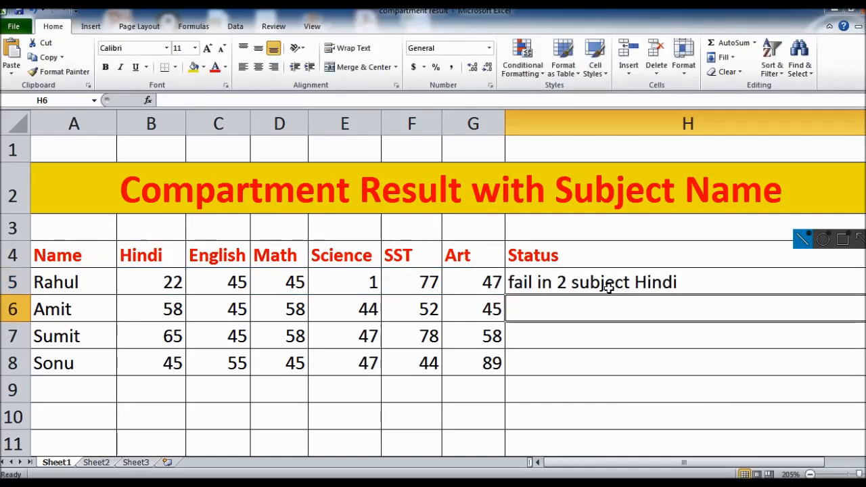
Step: Copy the &" "& IF(B5<33,B4) part of the H5 formula and paste it at the formula's end
left_click(647, 282)
double_click(647, 282)
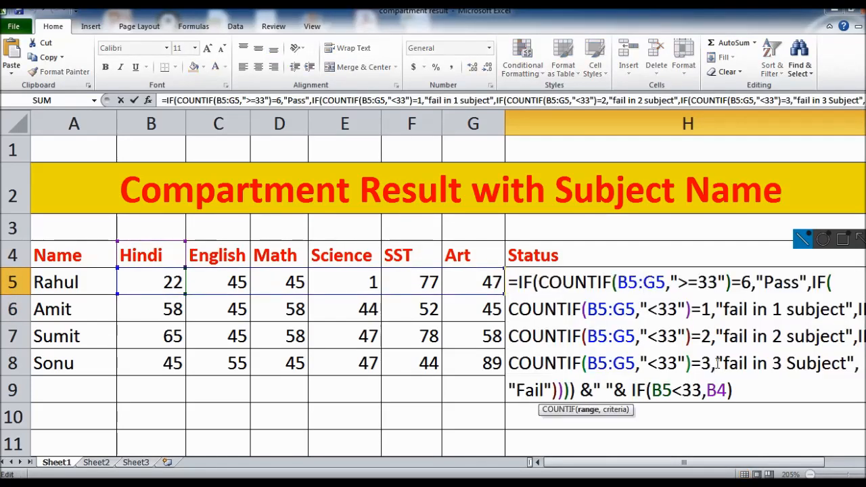
left_click_drag(747, 390, 631, 390)
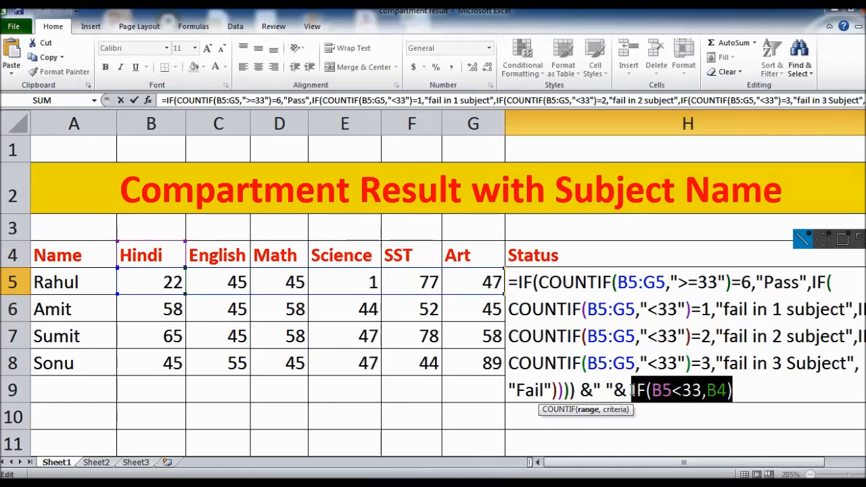
left_click_drag(631, 390, 581, 390)
key("ctrl+c")
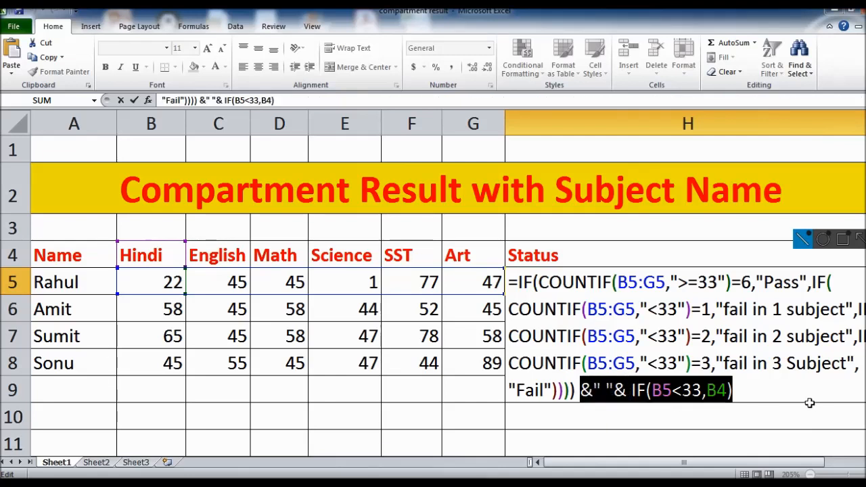
left_click(770, 394)
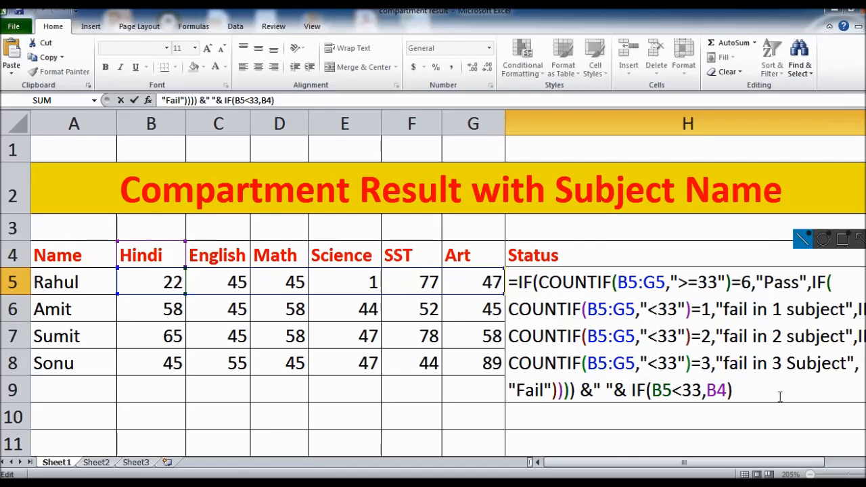
key("ctrl+v")
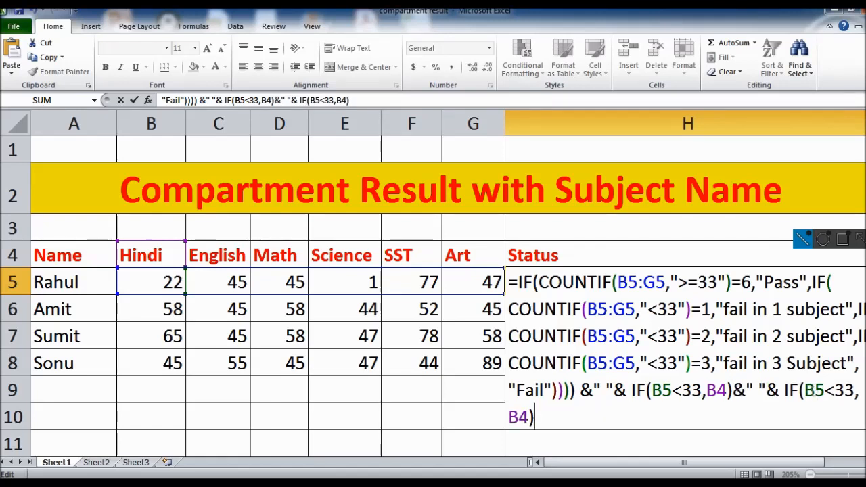
Step: Change the pasted IF's references to C5 and C4 for the English subject and commit the H5 formula
left_click(820, 391)
key("BackSpace")
type("c")
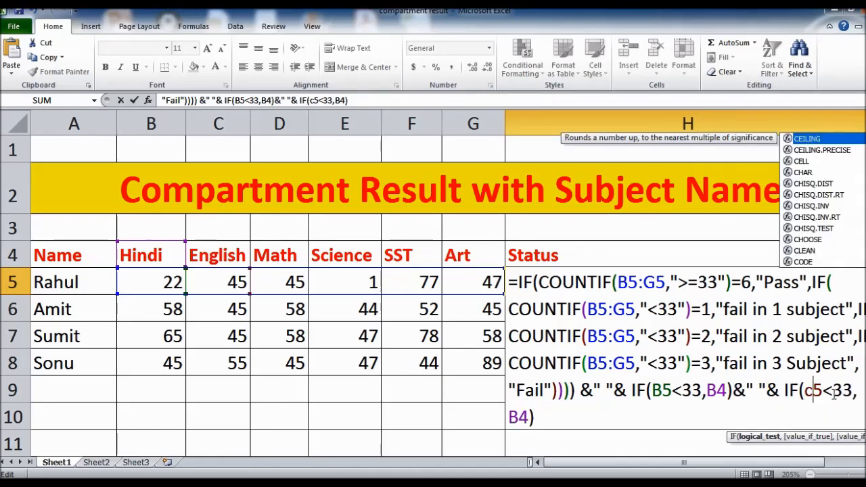
key("Down")
key("Left")
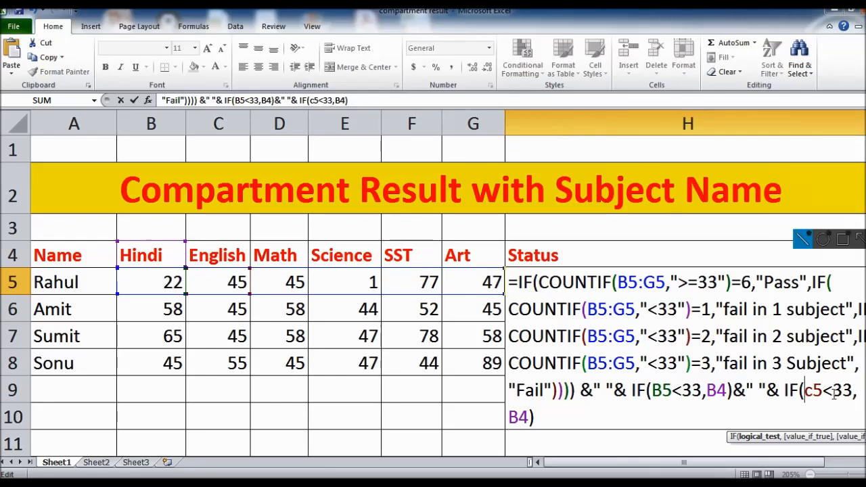
key("Down")
left_click(521, 414)
key("BackSpace")
type("c")
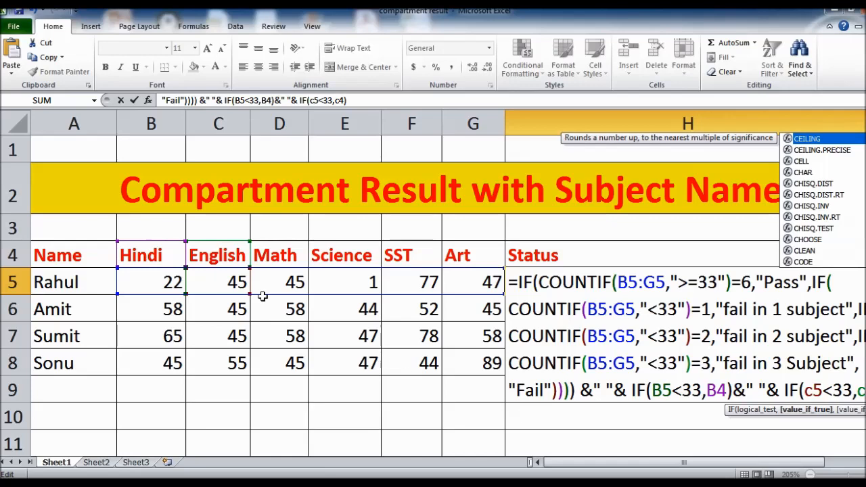
left_click_drag(767, 466, 804, 465)
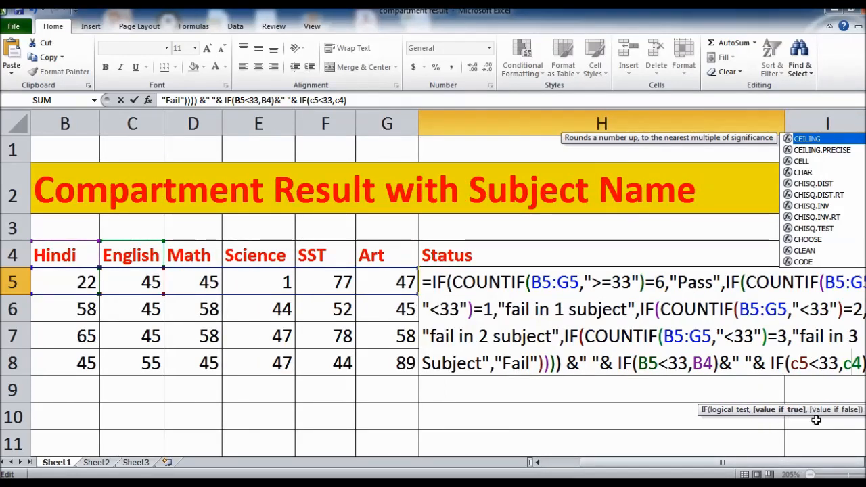
key("Return")
key("Up")
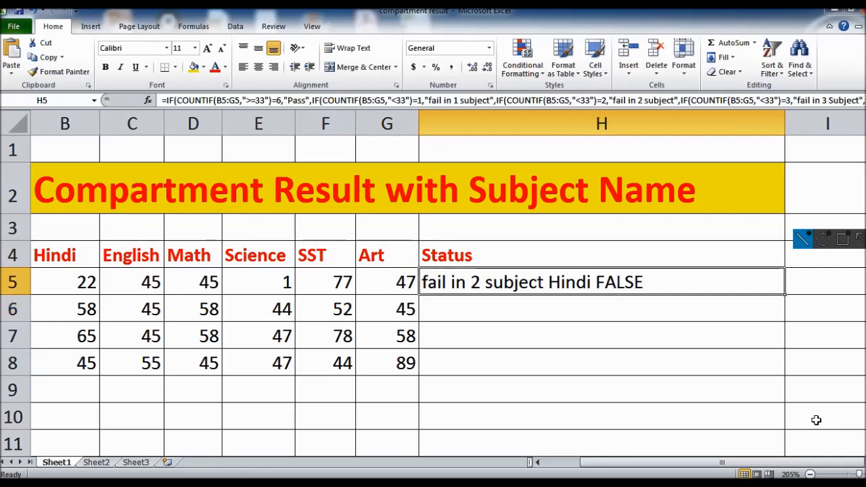
Step: Add " " as the false value to both the B5 and C5 subject-name IFs in the H5 formula
double_click(602, 282)
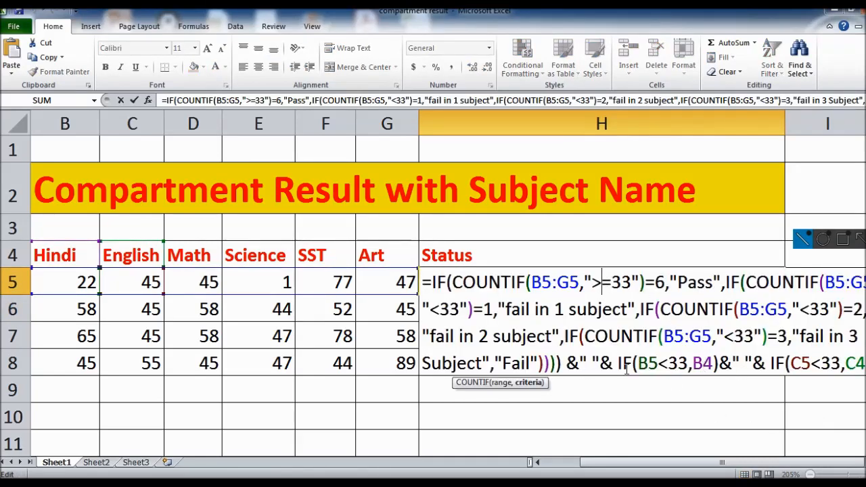
left_click(714, 363)
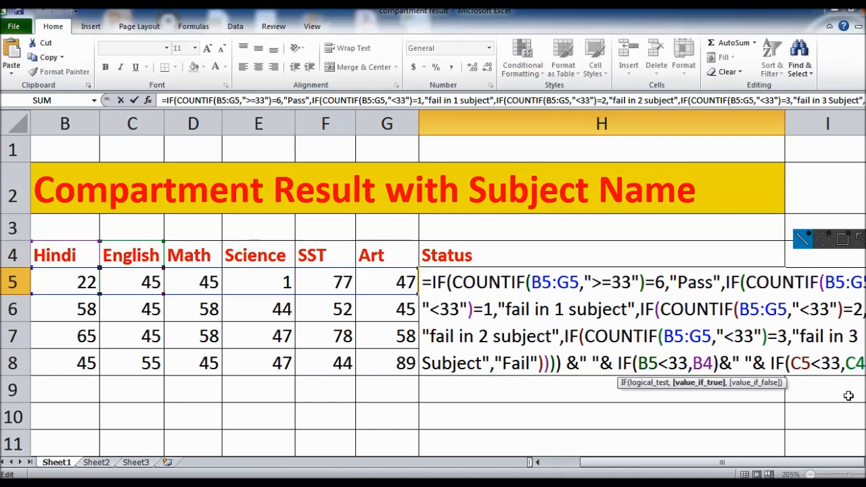
type(",\" \")&\"")
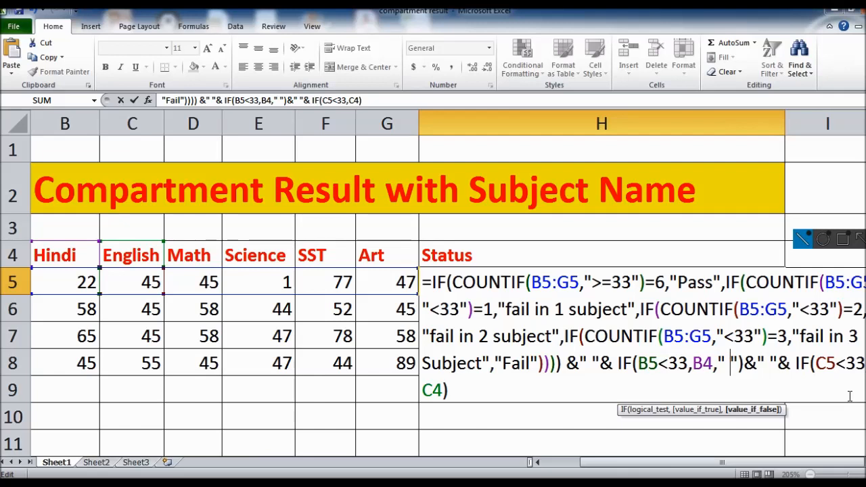
left_click(446, 391)
type(",\" \"")
key("Left")
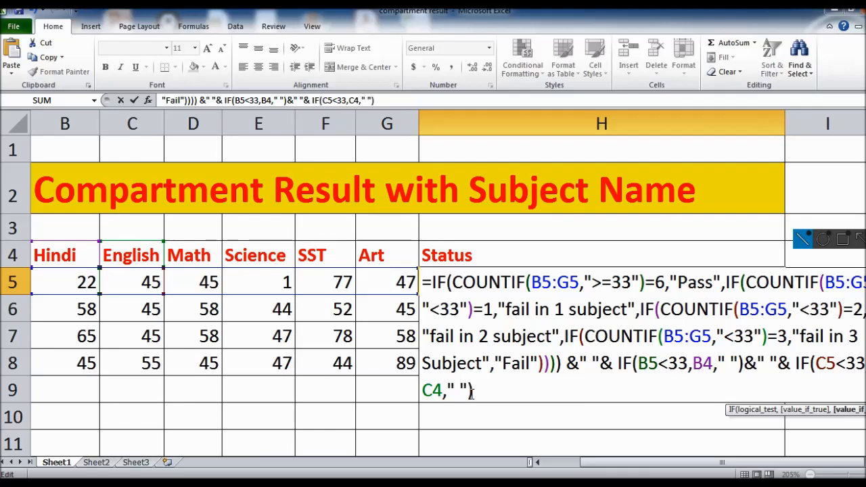
Step: Append & " " & after the English subject's IF at the end of the H5 formula
left_click(472, 393)
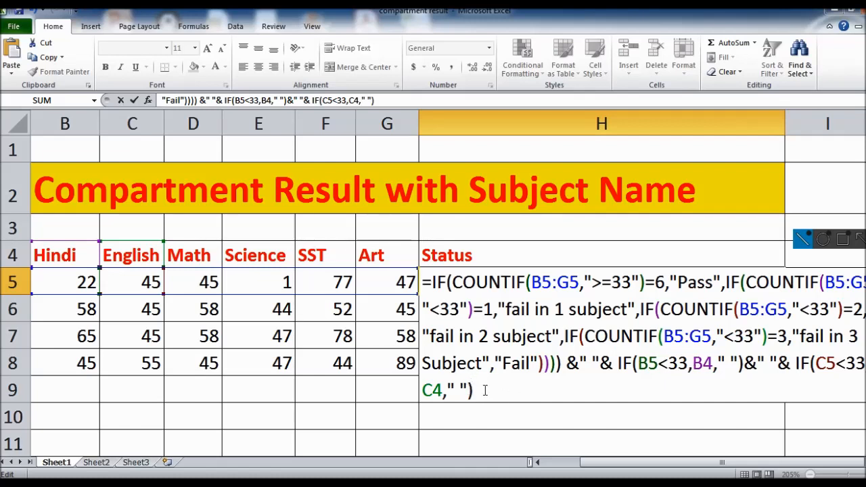
type(",")
key("BackSpace")
type("& \"\"")
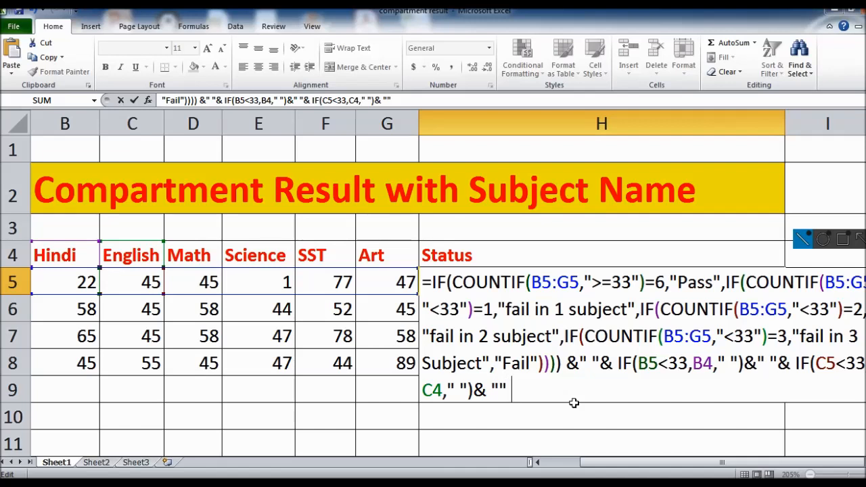
key("Left")
key("Right")
type("&")
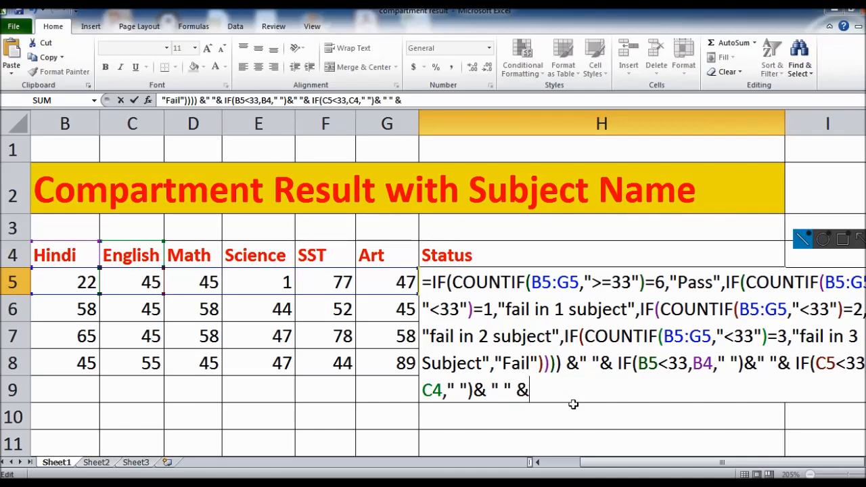
Step: Append IF(D5<33,D4,"") for the Math subject to the H5 formula and commit it
type(" if")
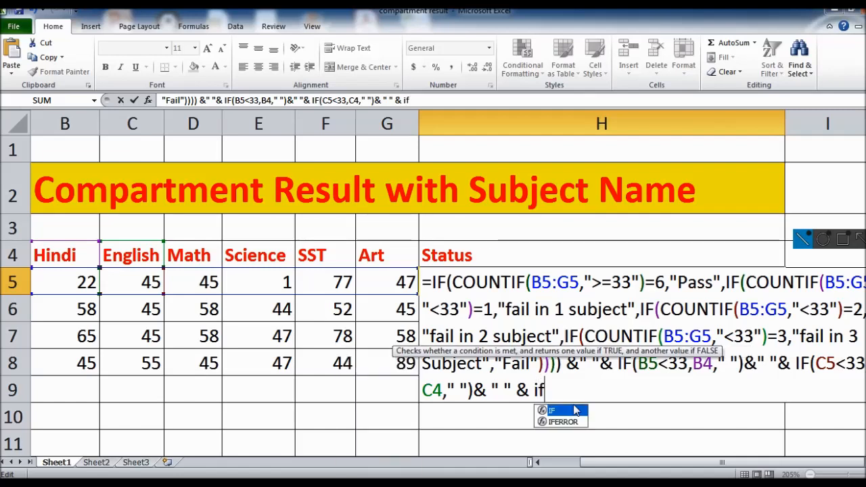
type("(")
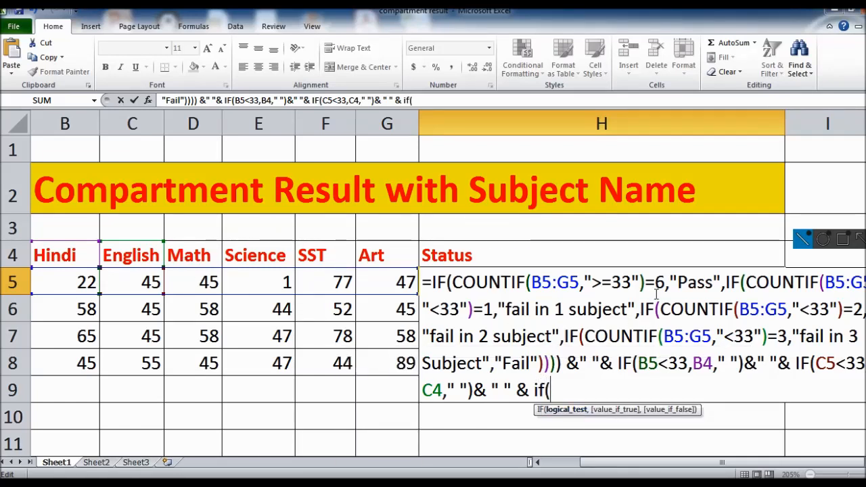
type("d5")
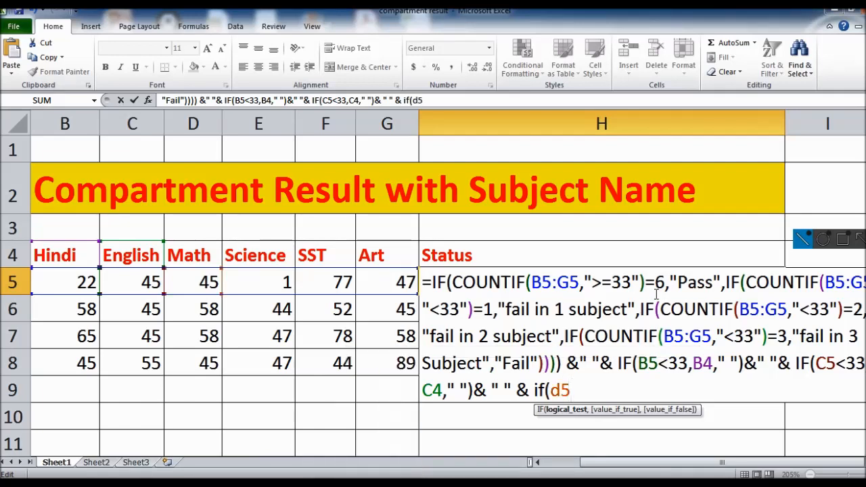
type("<33,")
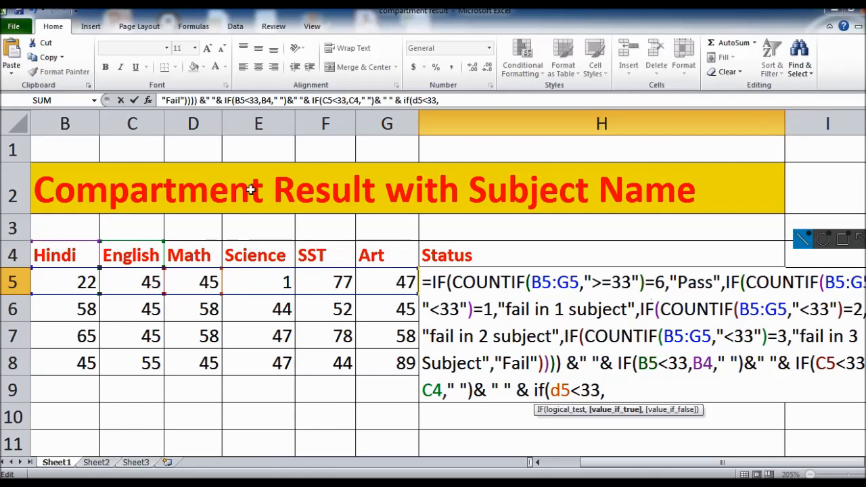
left_click(192, 254)
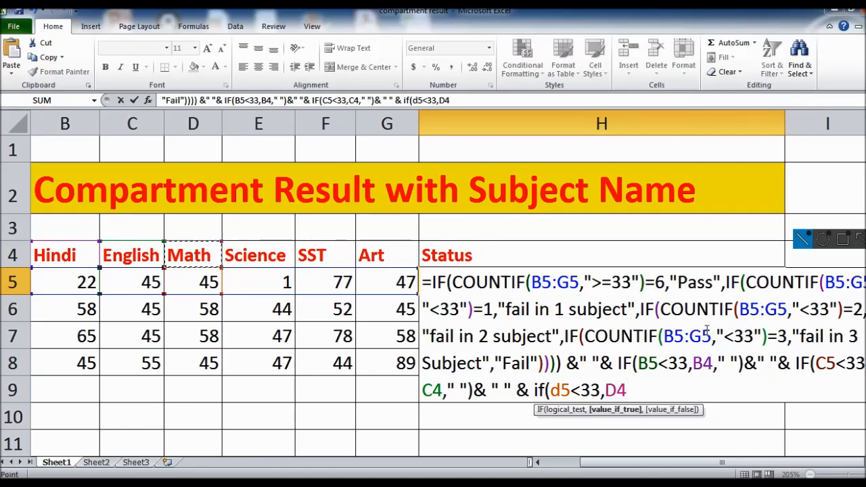
type(",\"\")")
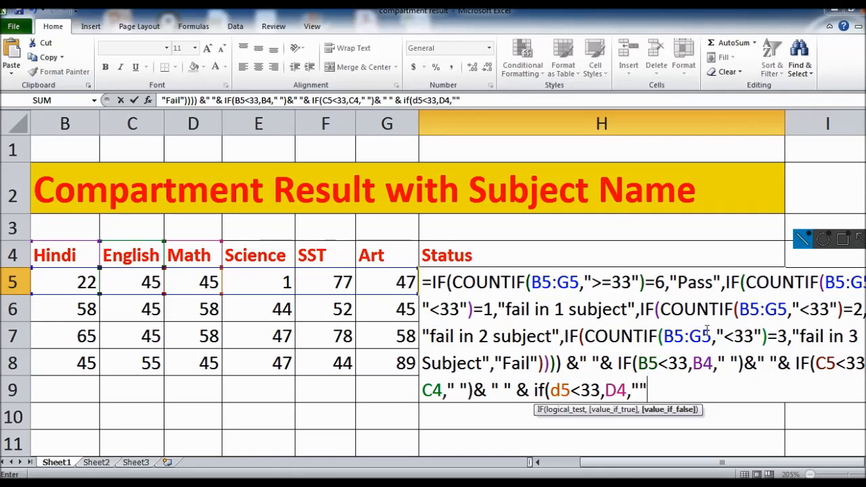
key("Left")
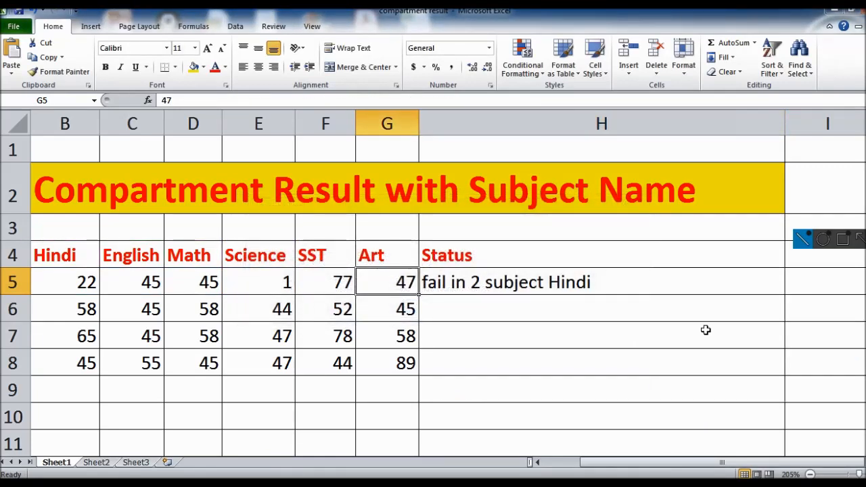
Step: Change the false value of the D5 subject-name IF in the H5 formula to " "
double_click(581, 277)
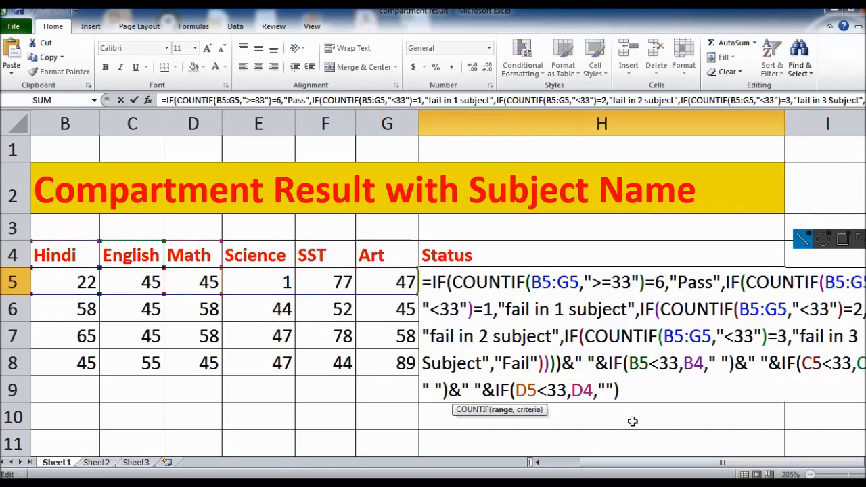
left_click(606, 390)
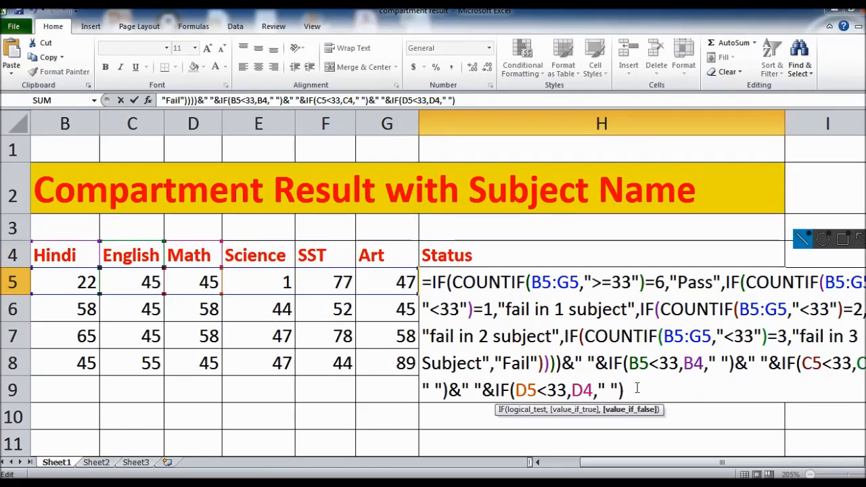
left_click(637, 388)
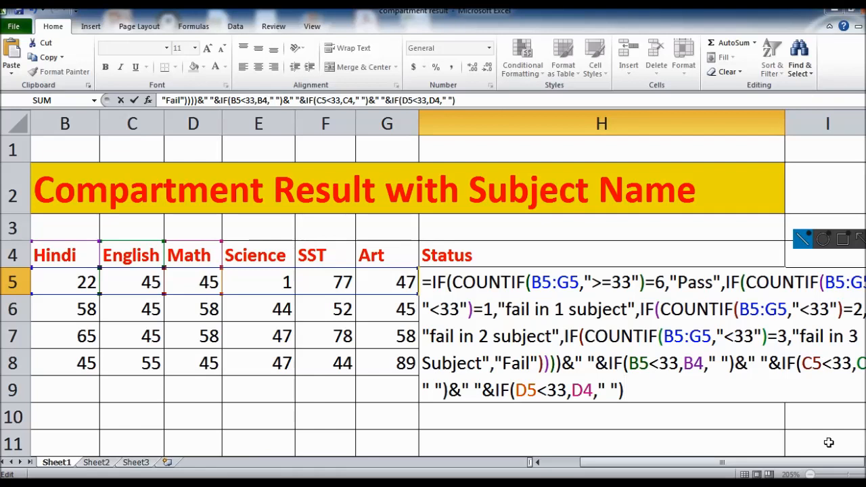
Step: Copy the &" "&IF(D5<33,D4," ") part of the H5 formula and paste it at the formula's end
left_click_drag(624, 390, 449, 387)
key("ctrl+c")
left_click(635, 392)
key("ctrl+v")
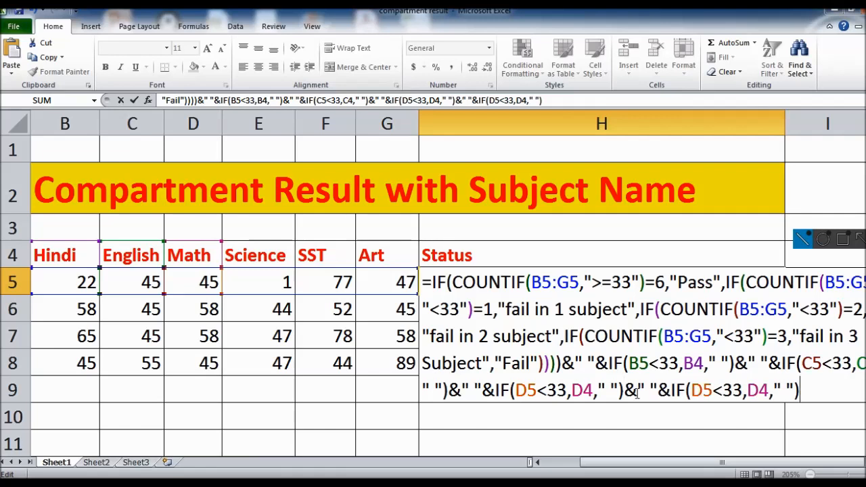
Step: Change the pasted IF's references to E5 and E4 for the Science subject
left_click(702, 391)
key("BackSpace")
type("e")
key("Right")
key("Right")
key("Right")
key("Right")
key("Right")
key("Right")
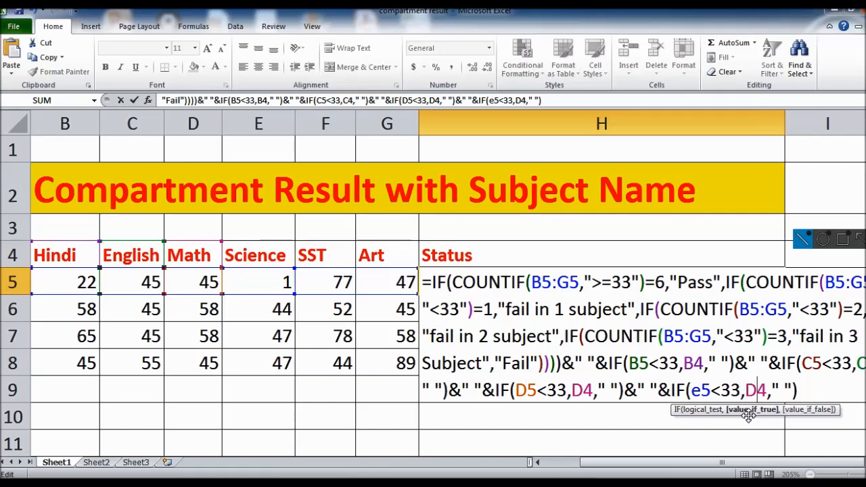
key("BackSpace")
type("3")
key("BackSpace")
type("e")
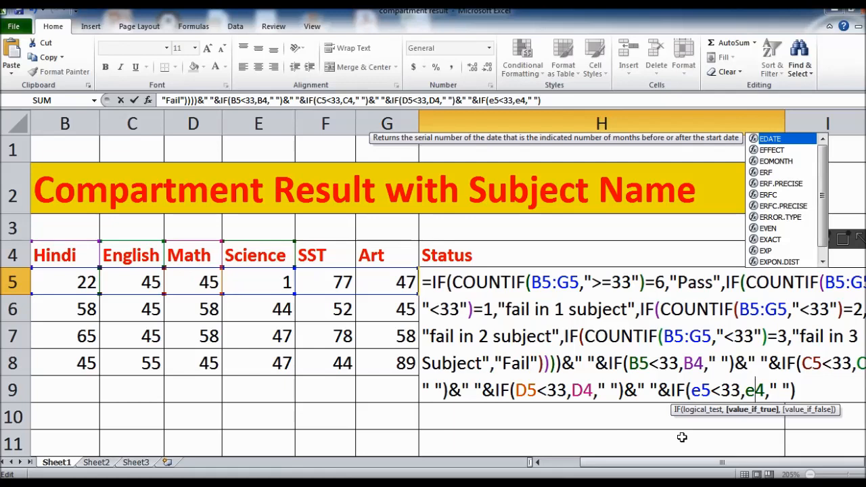
Step: Paste the copied &" "&IF(D5<33,D4," ") part again after the Science IF in the H5 formula
key("Right")
key("Right")
key("Right")
key("Right")
key("Right")
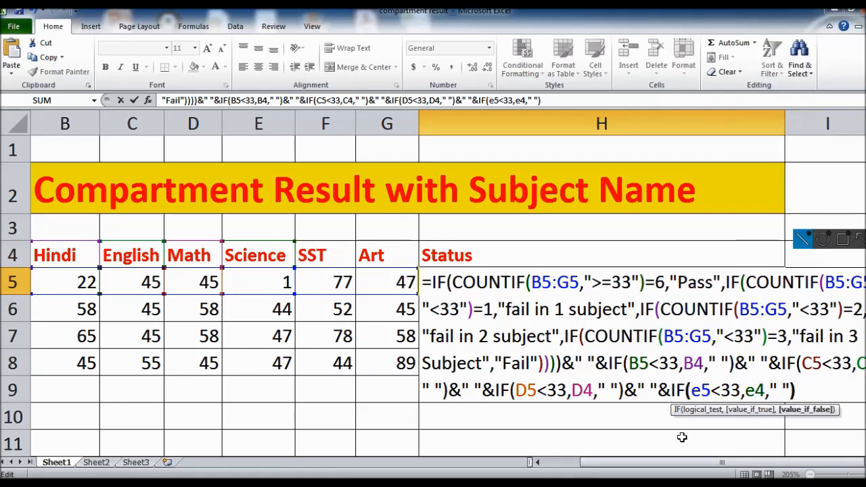
key("Right")
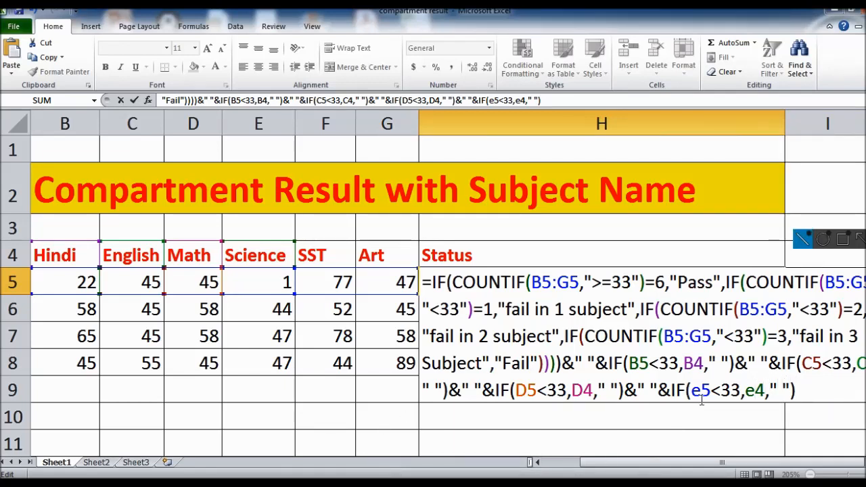
key("ctrl+v")
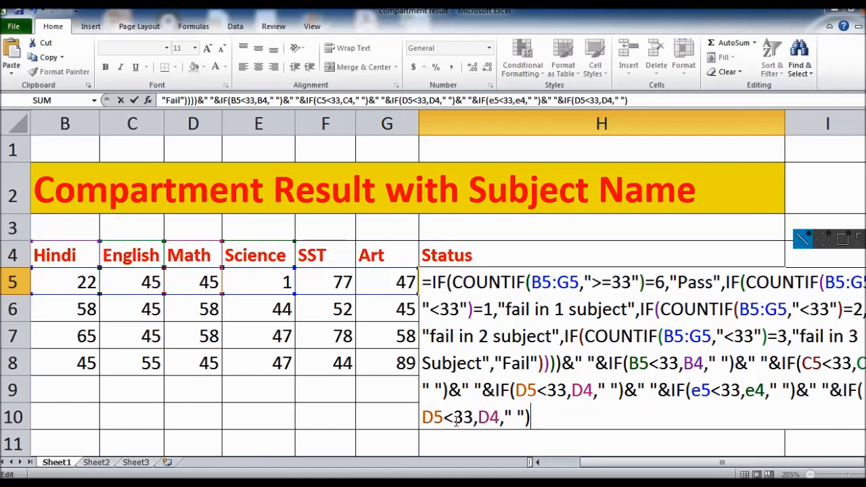
Step: Change the newly pasted IF's condition to 35<33 and its true value to F4 for the SST subject
left_click(432, 416)
key("BackSpace")
type("3")
key("Right")
key("Right")
key("Right")
key("Right")
key("Right")
key("Right")
key("Right")
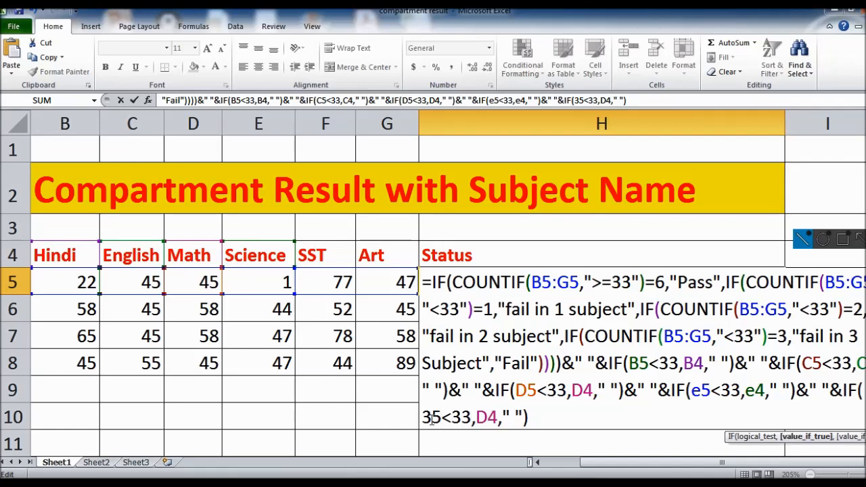
key("BackSpace")
type("f")
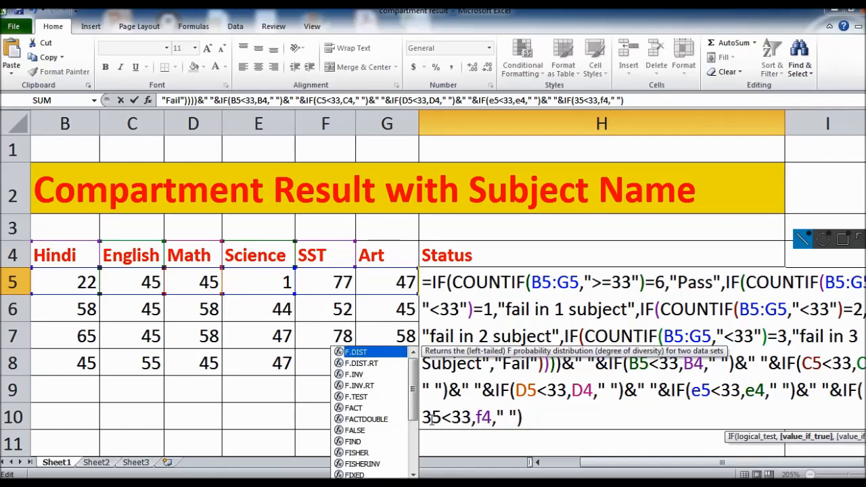
Step: Paste another copy of the IF part at the H5 formula's end and change its references to G5 and G4 for Art
left_click(534, 417)
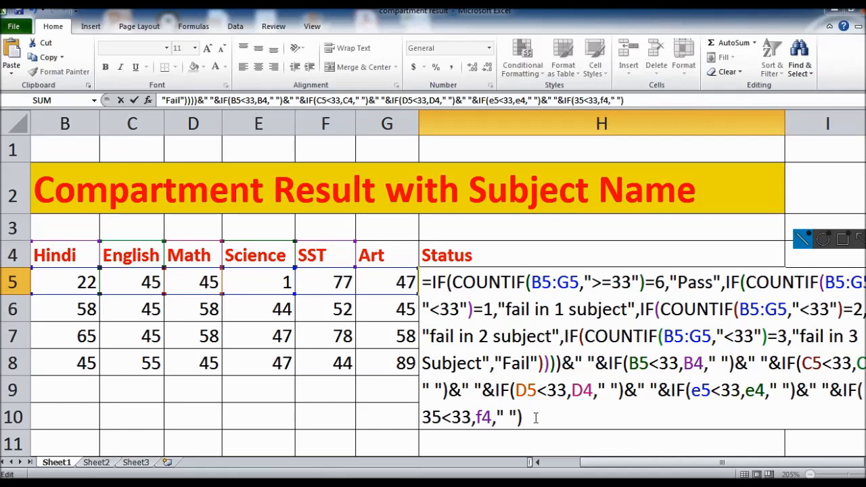
key("ctrl+v")
left_click(599, 417)
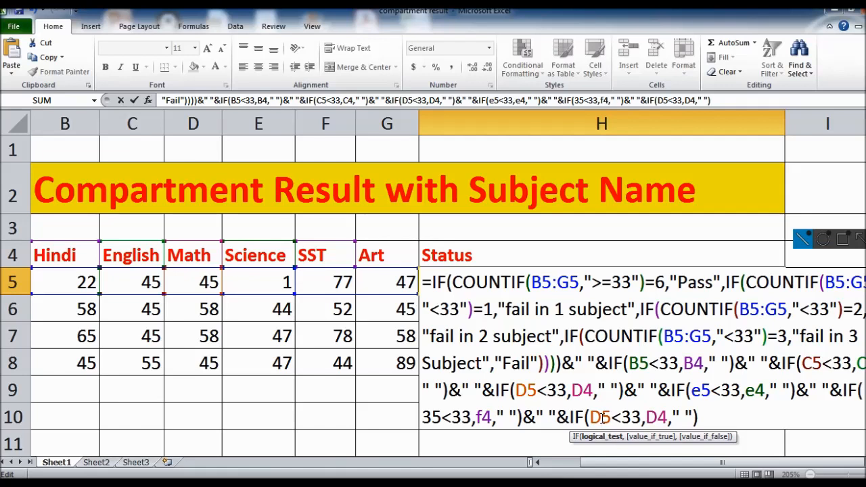
key("BackSpace")
type("g")
key("Right")
key("Right")
key("Right")
key("Right")
key("Right")
key("Right")
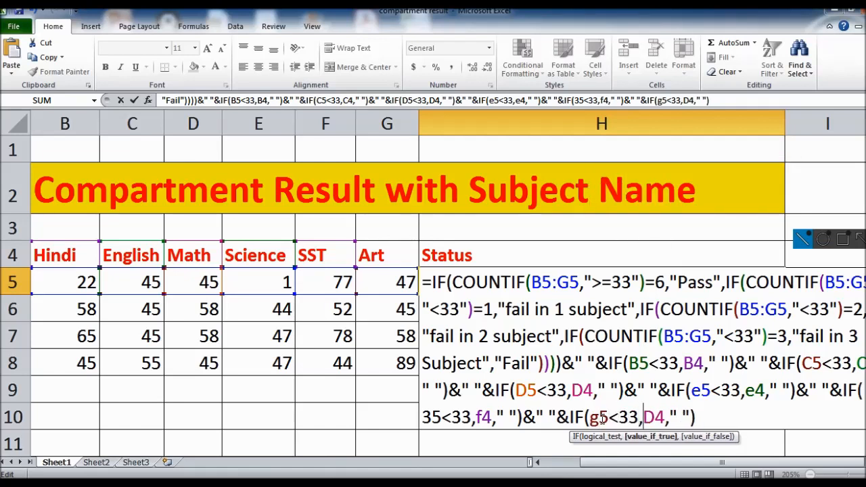
key("BackSpace")
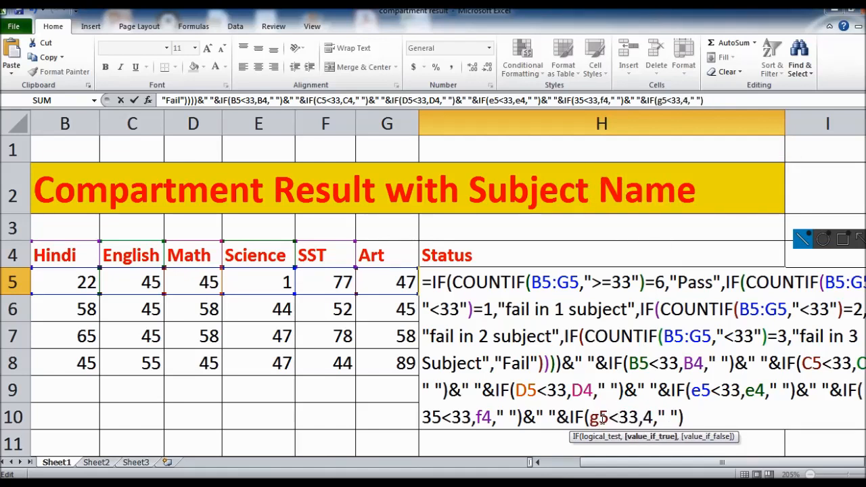
type("g")
Step: Commit the H5 formula and check its subject-name IFs once more
left_click(710, 417)
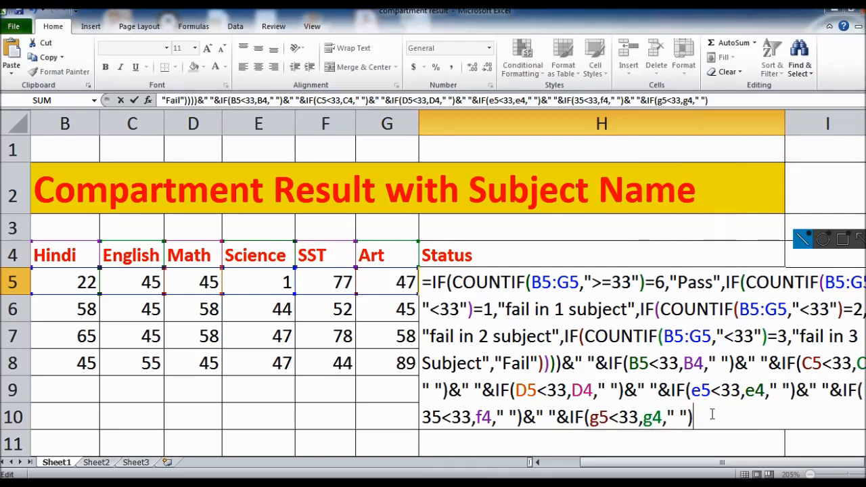
key("Return")
key("Up")
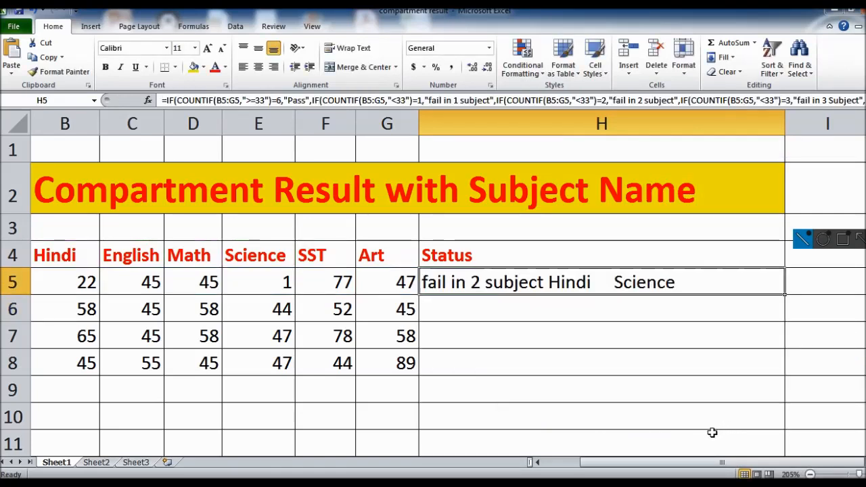
double_click(593, 281)
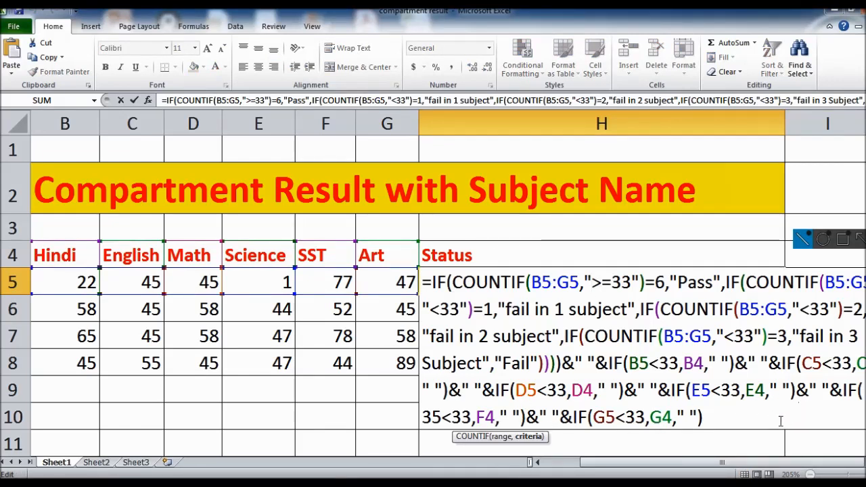
key("Return")
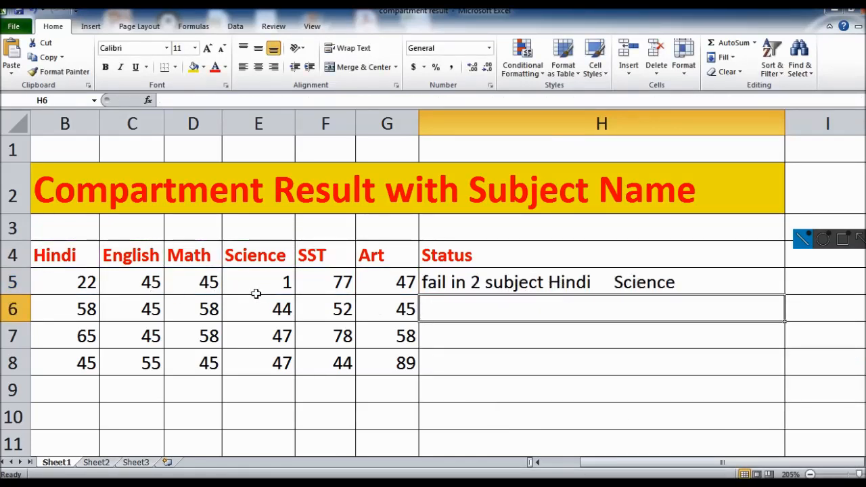
Step: Set the first student's Hindi mark in B5 to 47 to test the Status formula
left_click_drag(587, 462, 568, 464)
left_click(149, 280)
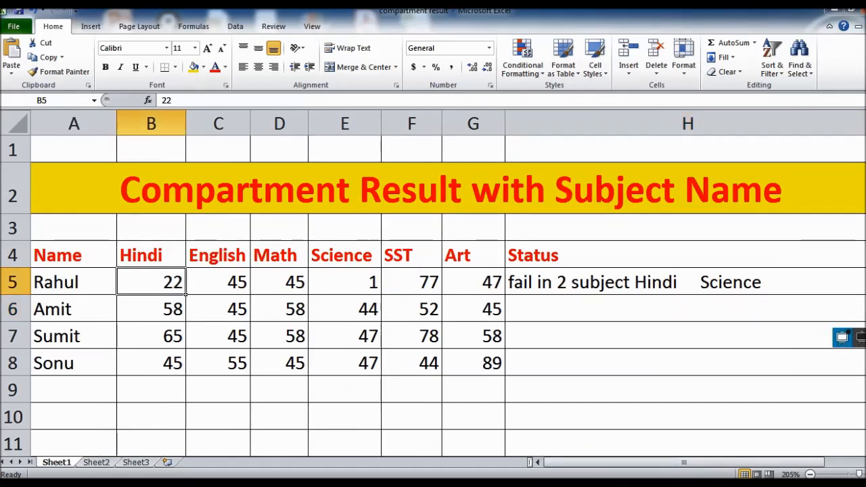
type("47")
key("Tab")
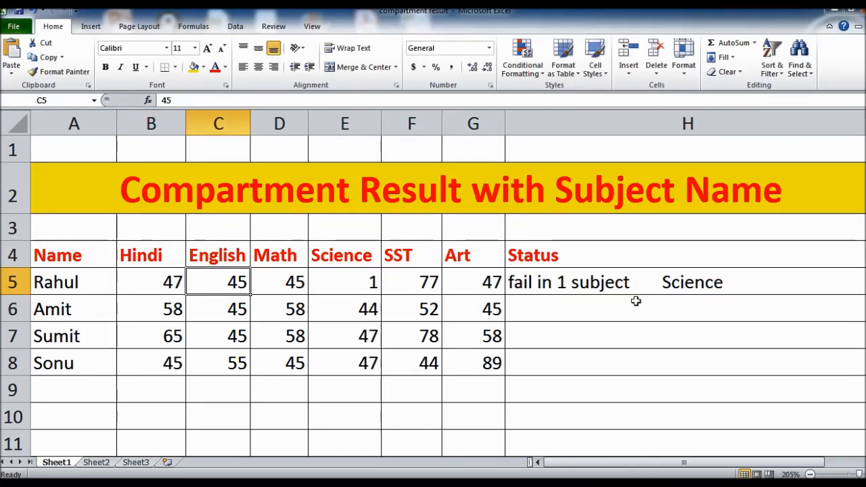
Step: Insert a space before the E5 subject-name IF in the H5 formula and commit it
double_click(606, 282)
left_click_drag(703, 462, 743, 474)
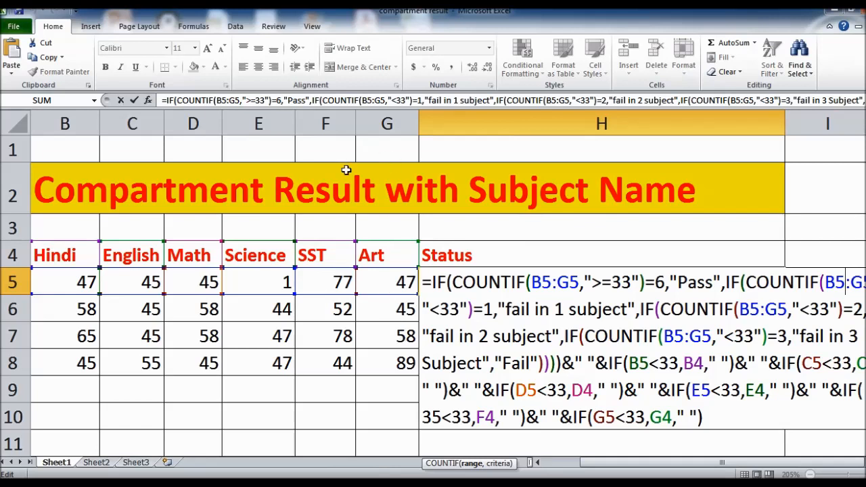
left_click(671, 390)
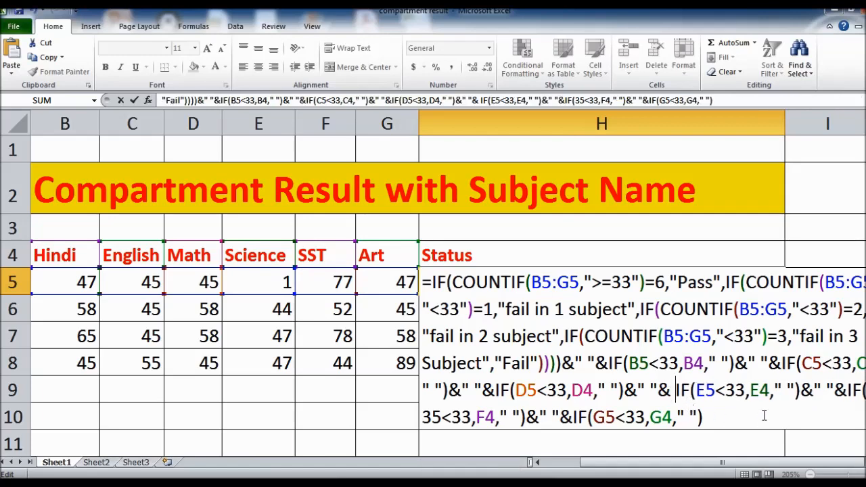
left_click(732, 416)
key("Return")
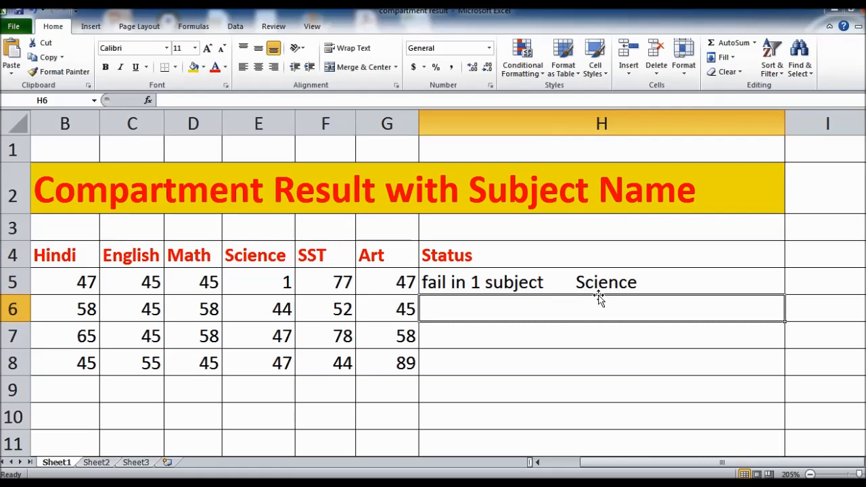
Step: Set the first student's Hindi mark in B5 and English mark in C5 to 1 to test the Status formula
left_click(85, 285)
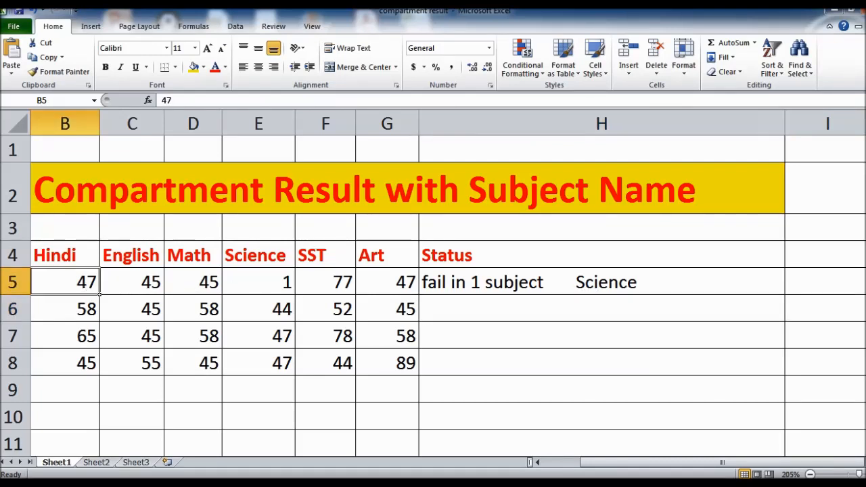
type("1")
key("Tab")
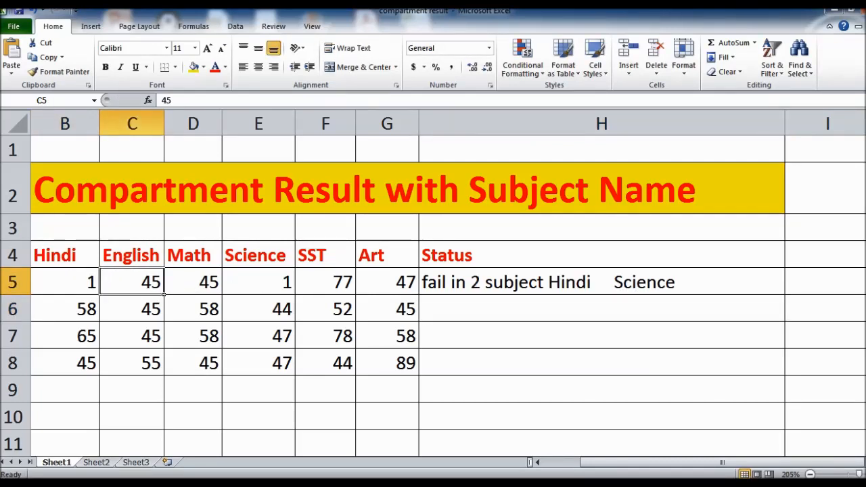
type("1")
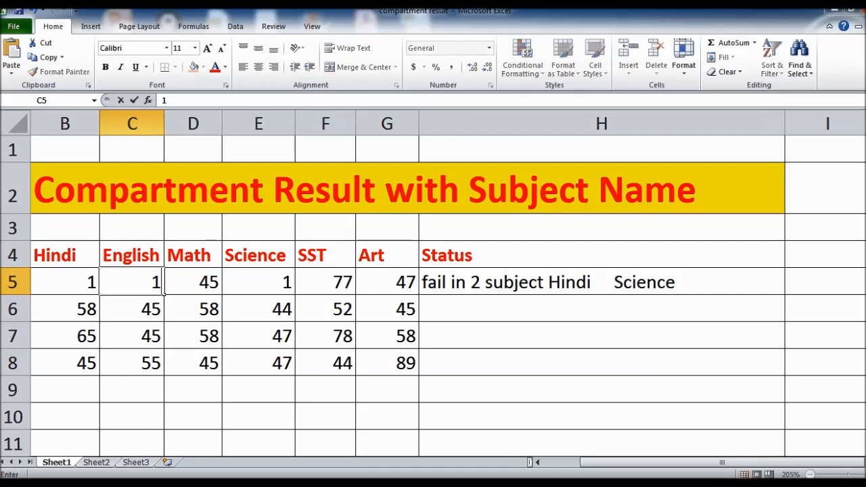
key("Tab")
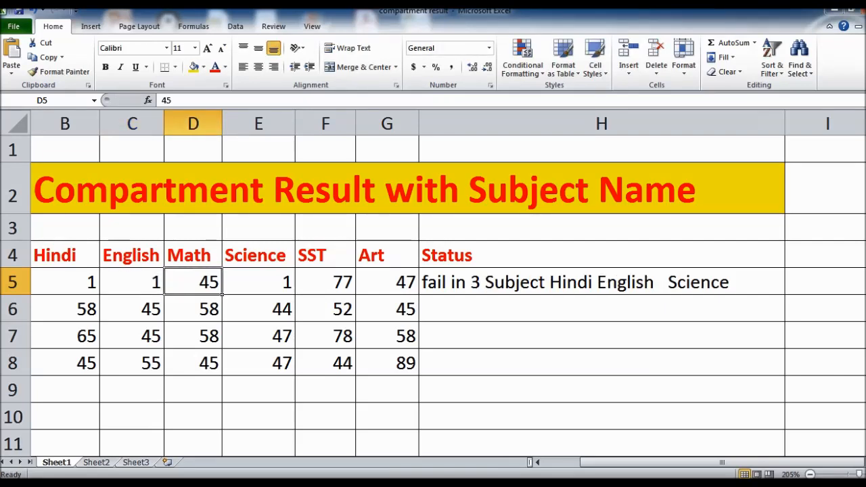
Step: Set the first student's Science mark in E5 to 45 and SST mark in F5 to 4
key("Right")
type("45")
key("Tab")
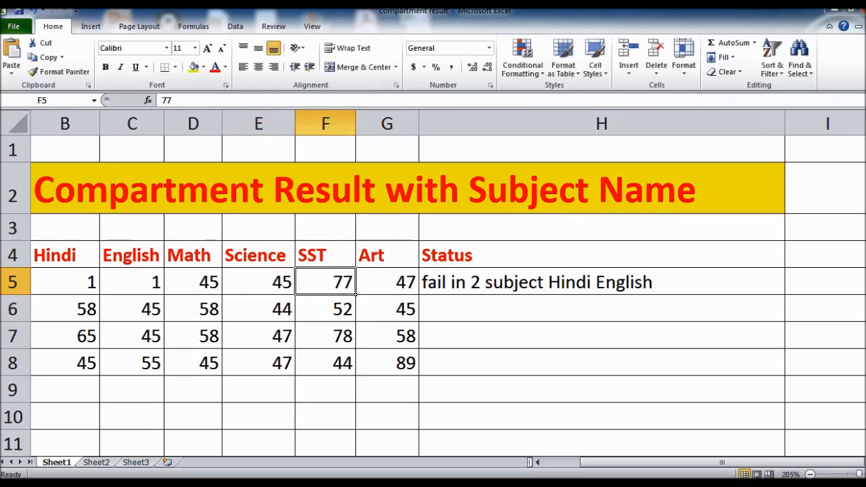
type("4")
key("Tab")
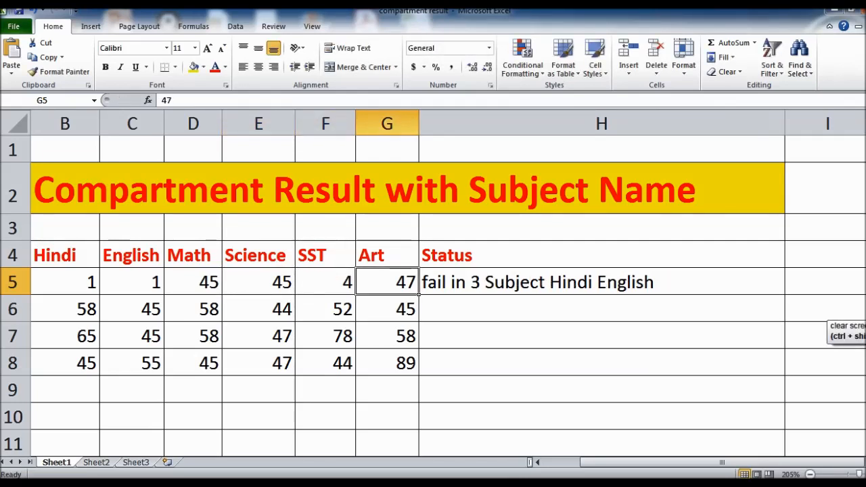
Step: Widen column H slightly and check the SST mark in F5 against the Status text
key("Left")
key("Right")
key("Left")
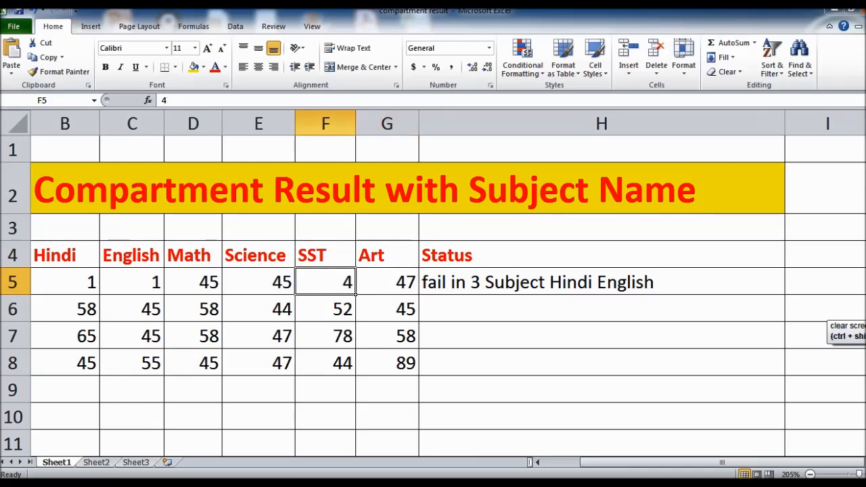
left_click_drag(784, 116, 795, 131)
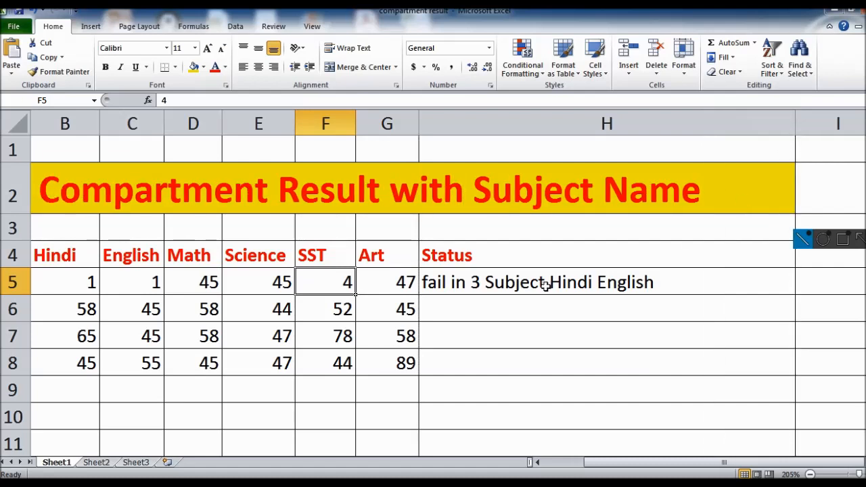
double_click(329, 281)
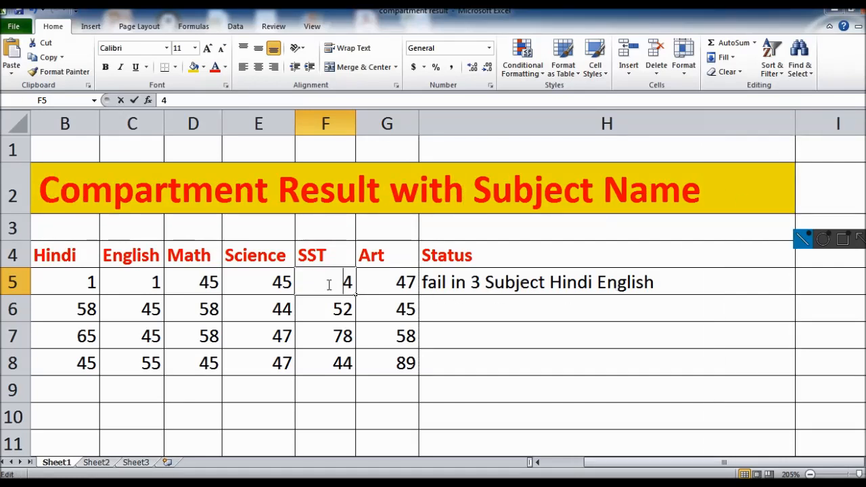
left_click(553, 296)
left_click(332, 279)
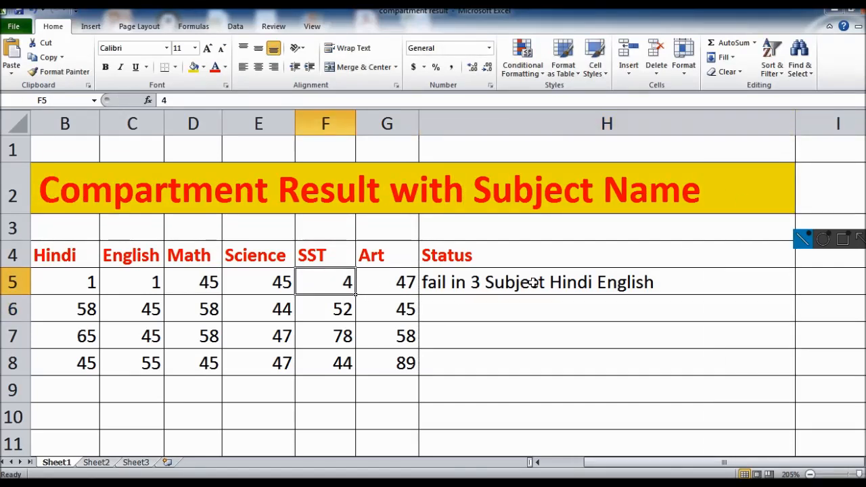
Step: Correct the SST part of the H5 formula so its condition reads F5<33 instead of 35<33, and commit it
left_click(532, 283)
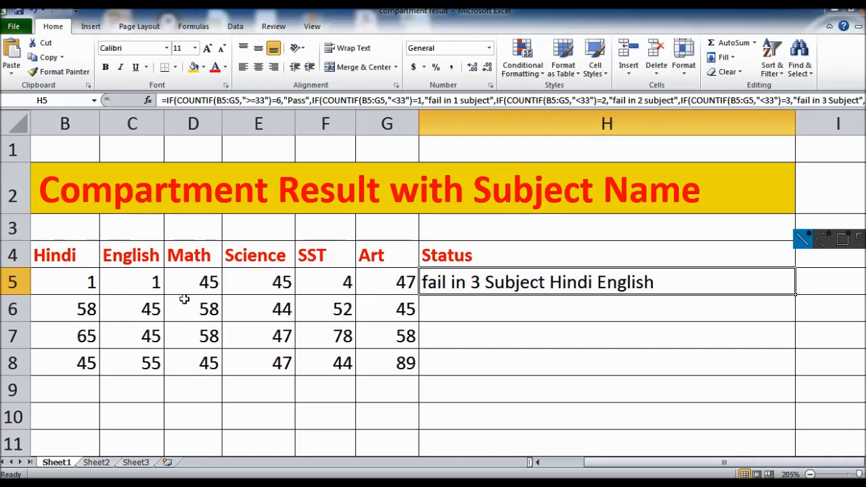
double_click(518, 278)
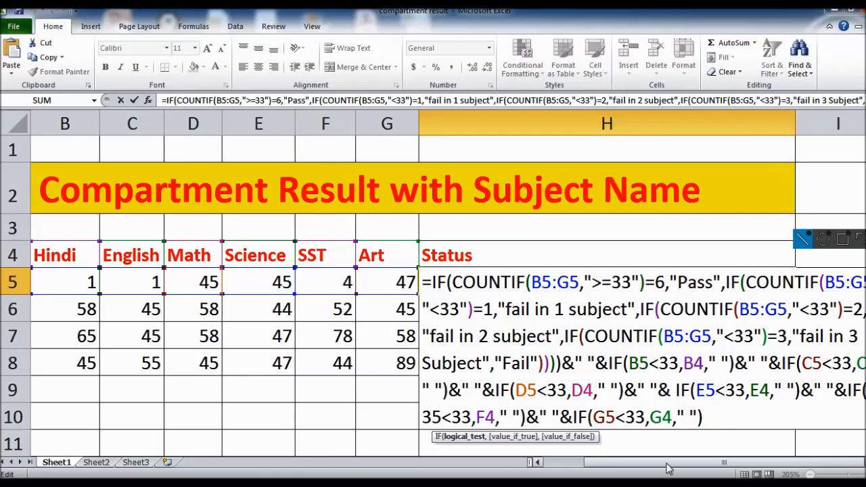
left_click(855, 391)
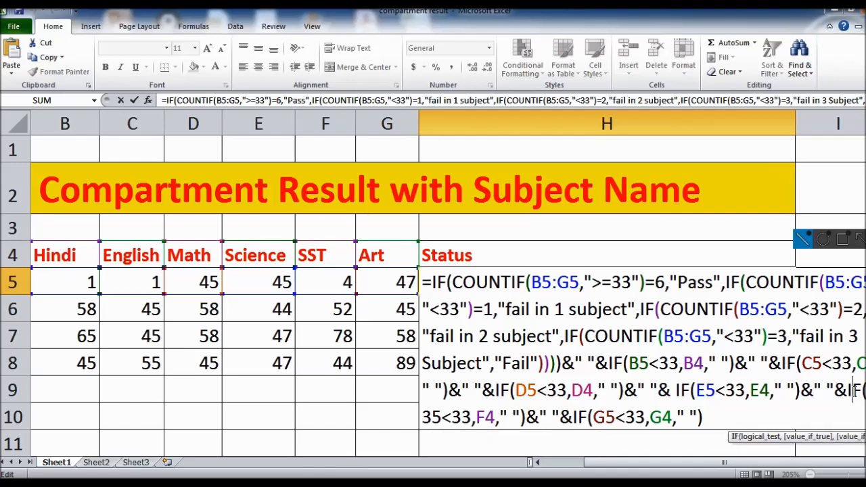
left_click(451, 416)
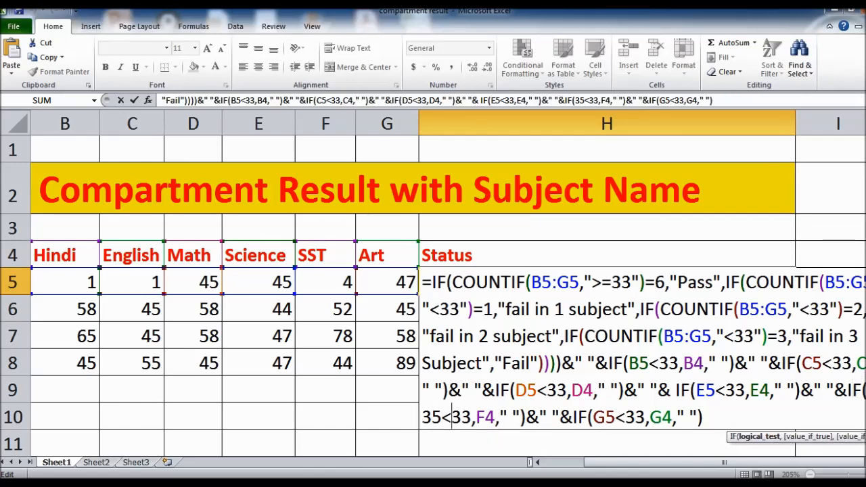
left_click(424, 417)
type("f")
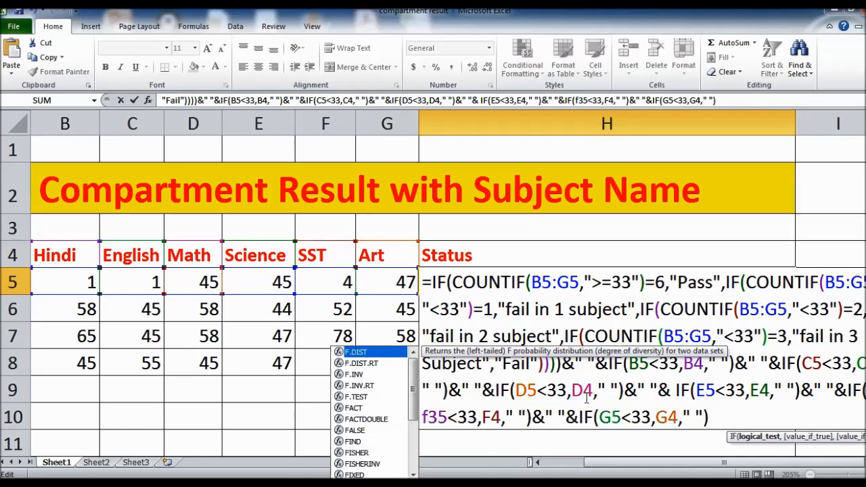
type("5")
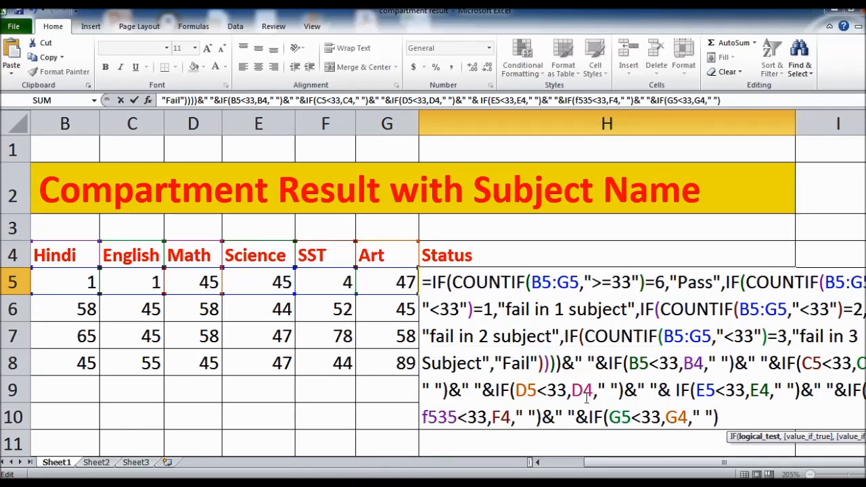
type("<")
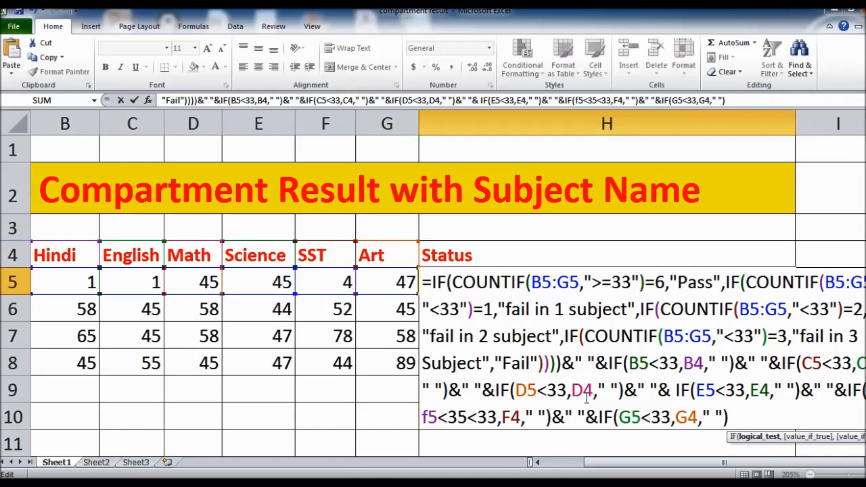
key("Delete")
key("Delete")
key("Delete")
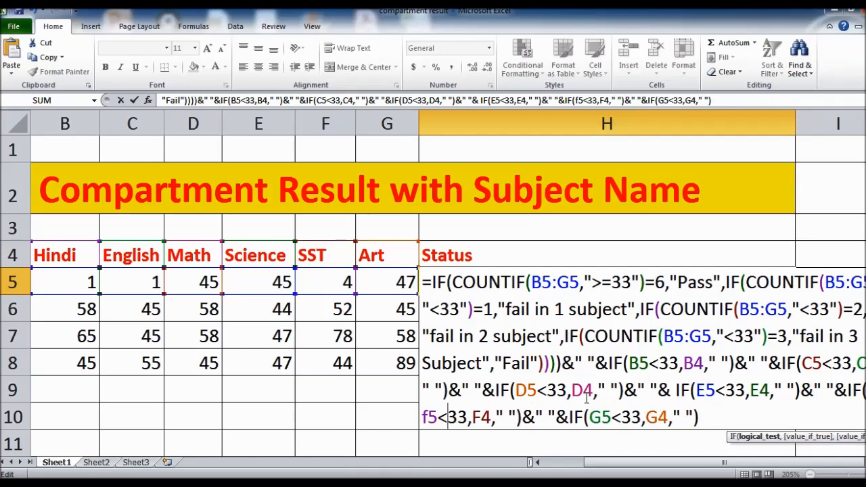
left_click(736, 415)
key("Return")
key("Up")
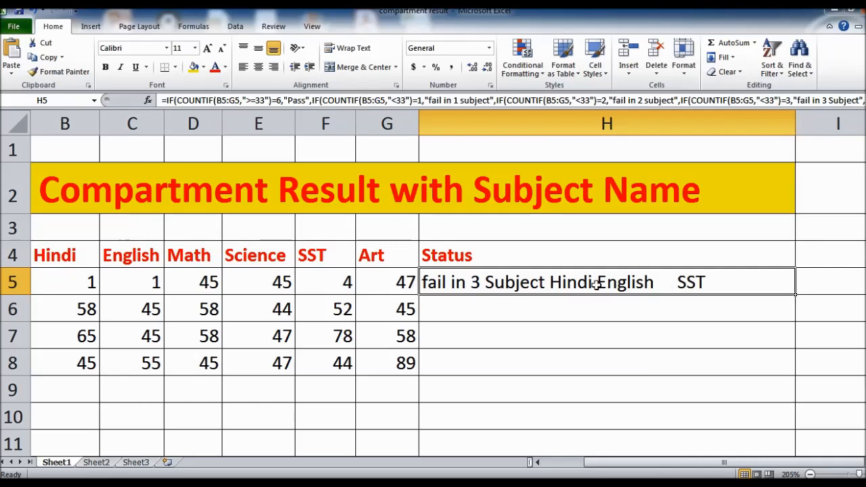
Step: Set the first student's Art mark in G5 to 5 to test the Status formula
left_click(396, 282)
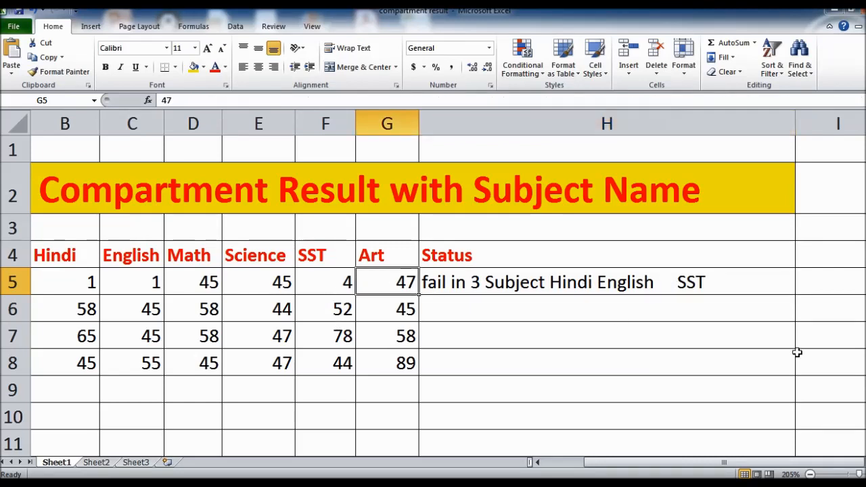
type("5")
key("Return")
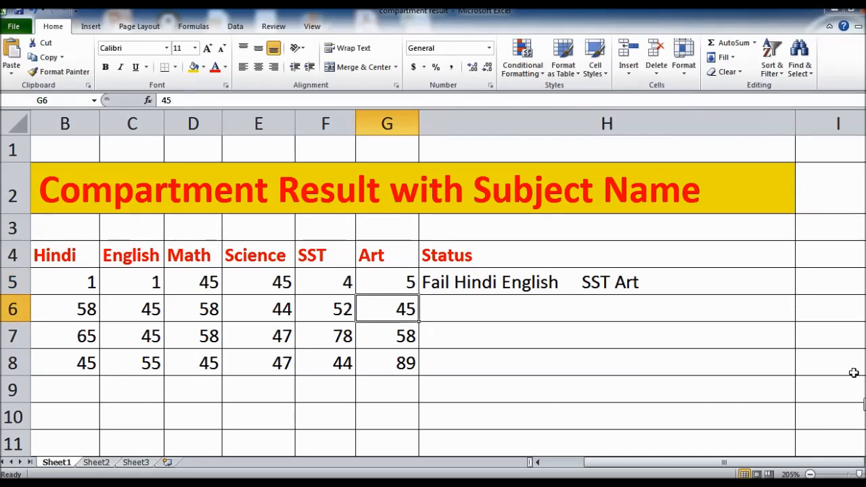
Step: Review the complete Status formula in H5, including each subject-name IF, without changing it
double_click(460, 285)
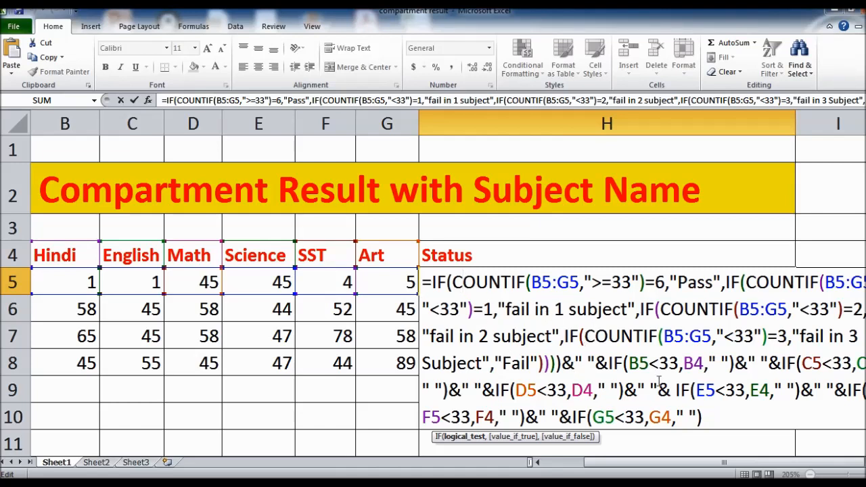
left_click(721, 416)
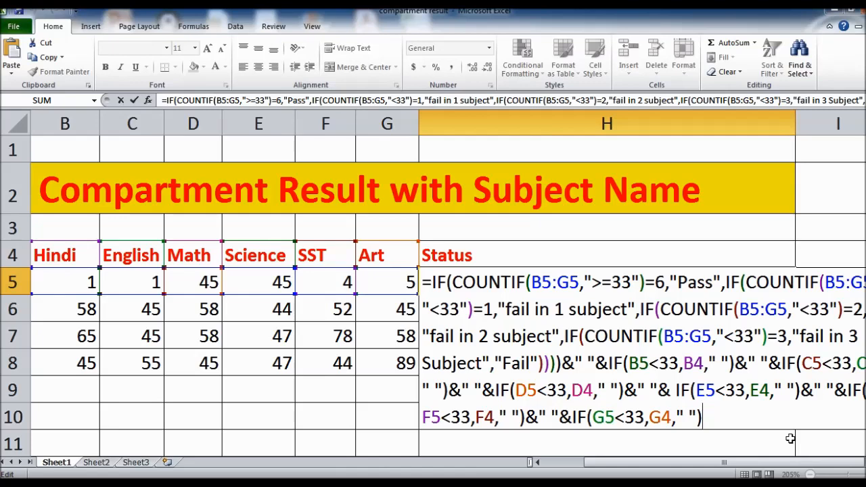
key("Return")
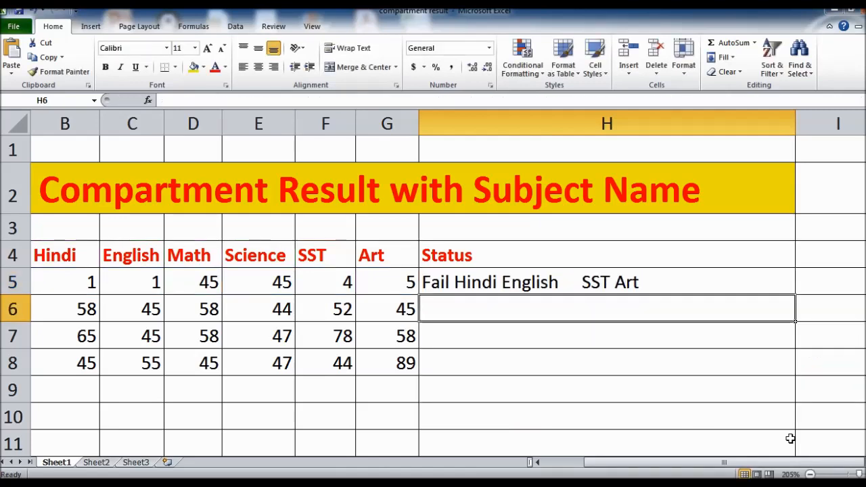
Step: Set the first student's Hindi mark in B5 and English mark in C5 to 45
key("Up")
key("Left")
key("Left")
key("Left")
key("Left")
key("Left")
key("Left")
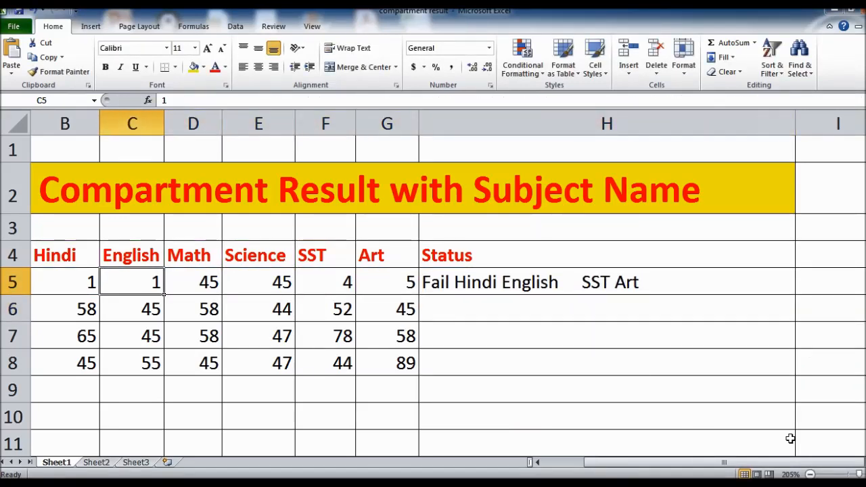
type("45")
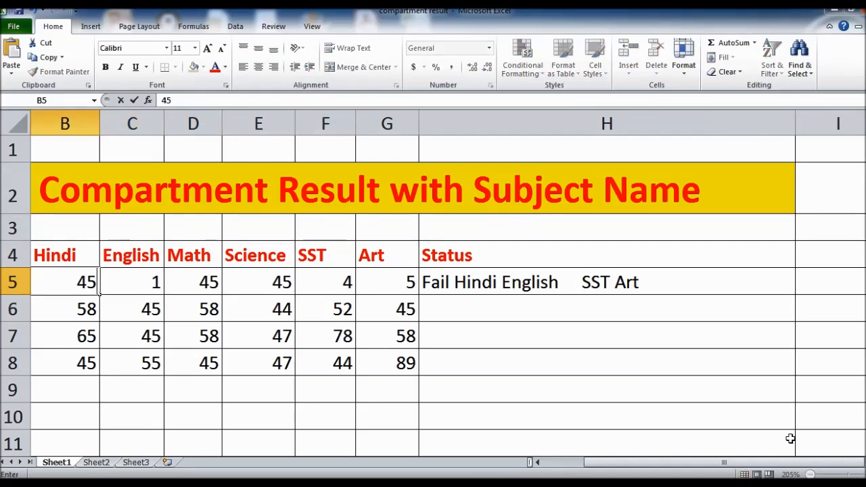
key("Right")
type("45")
key("Right")
Step: Set the first student's SST mark in F5 to 74 and Art mark in G5 to 78
key("Right")
key("Right")
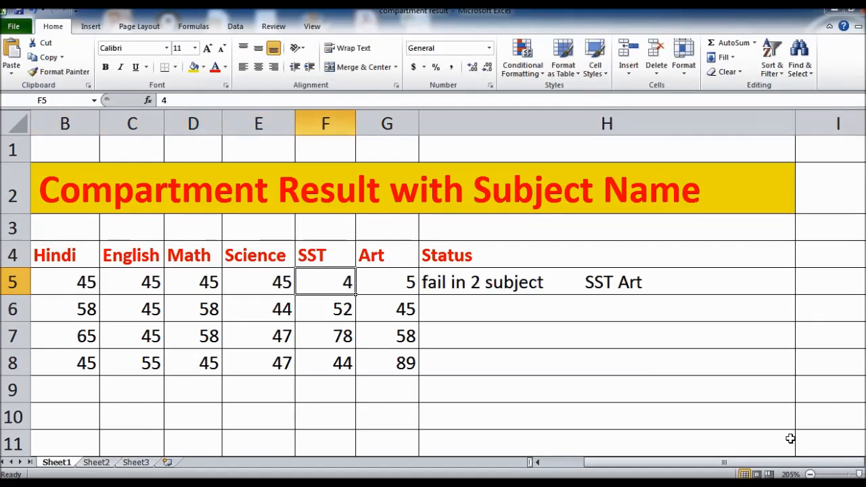
type("74")
key("Return")
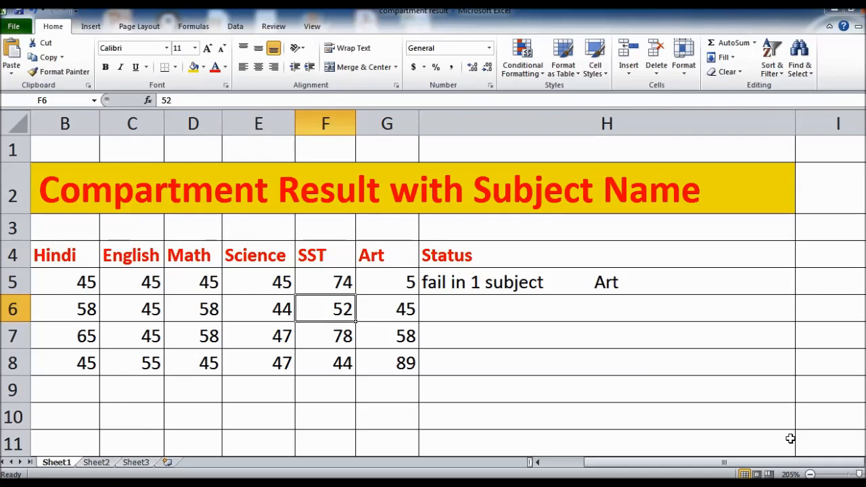
key("Up")
key("Right")
type("8")
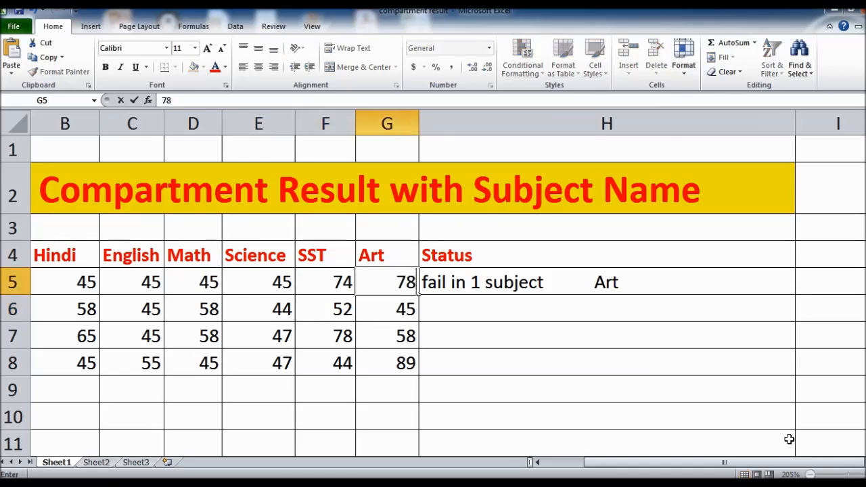
key("Tab")
Step: Set the first student's Math mark in D5 and English mark in C5 to 4 to test the Status formula
key("Left")
key("Left")
key("Left")
key("Left")
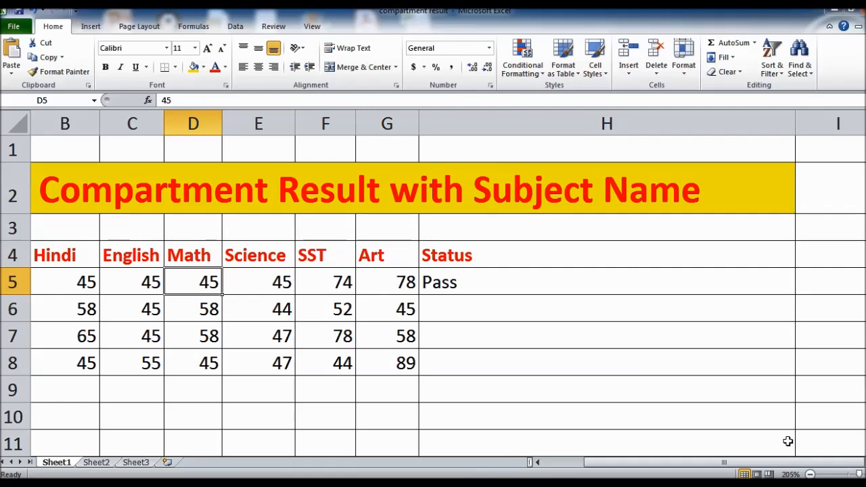
type("4")
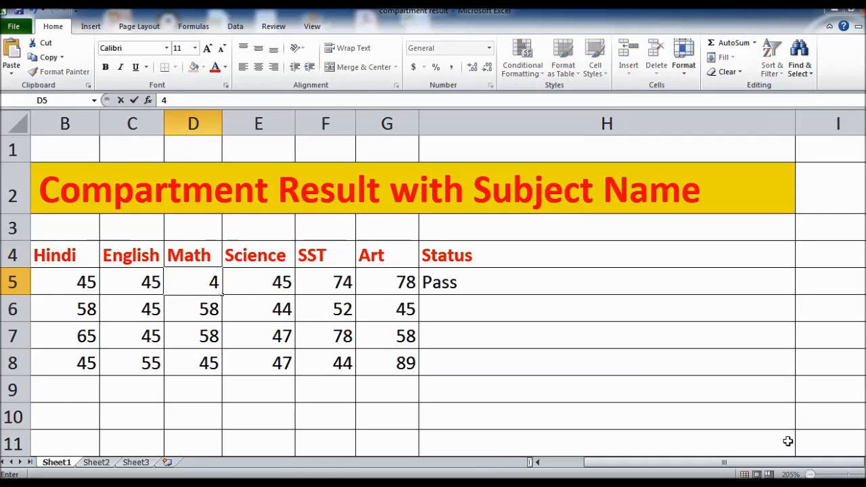
key("Tab")
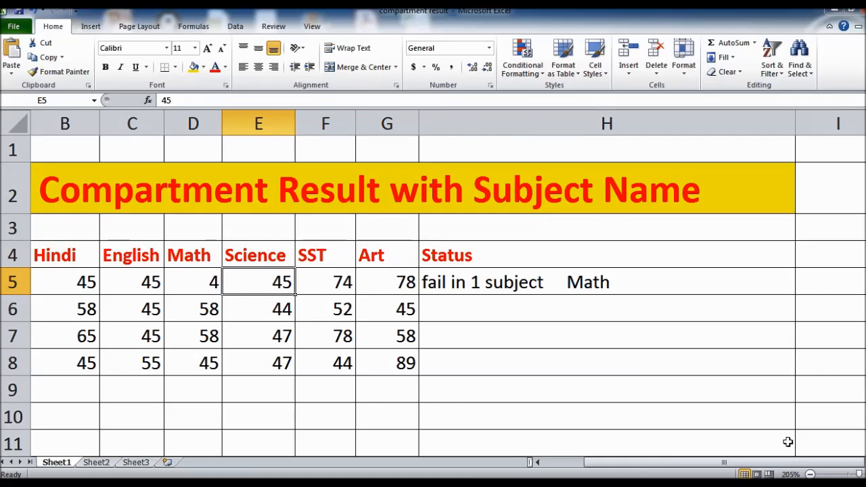
key("Left")
key("Left")
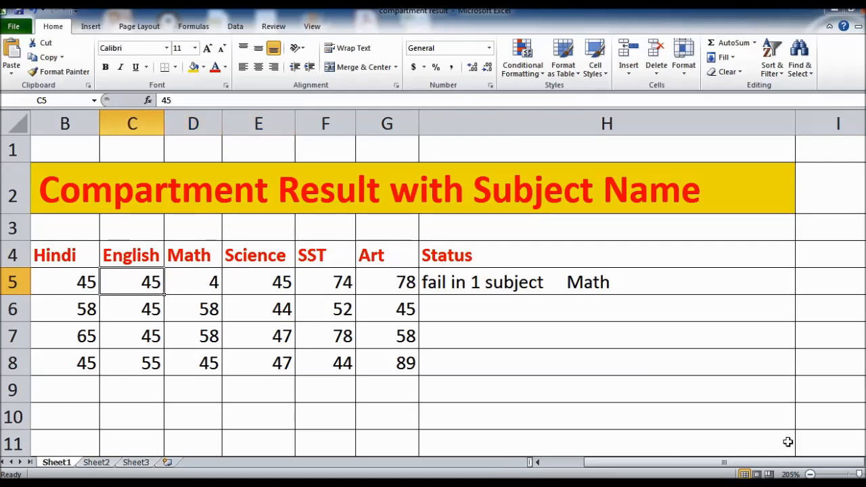
type("4")
key("Right")
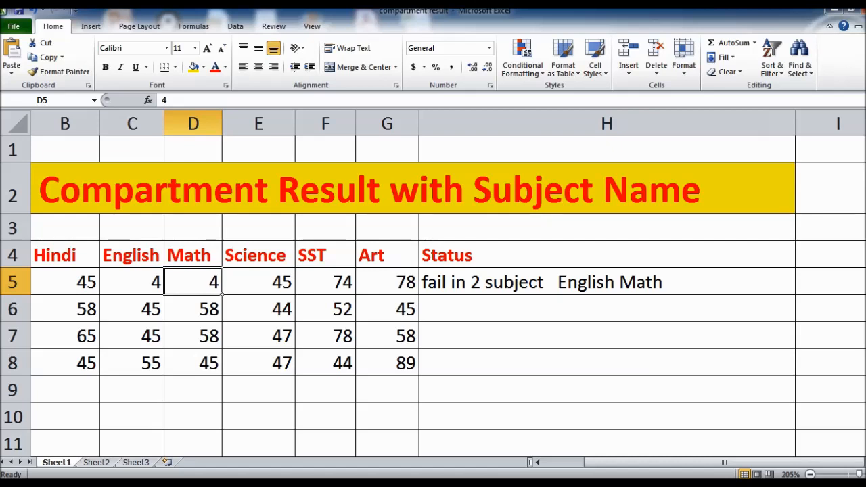
Step: Select the first student's SST mark in F5
left_click(339, 284)
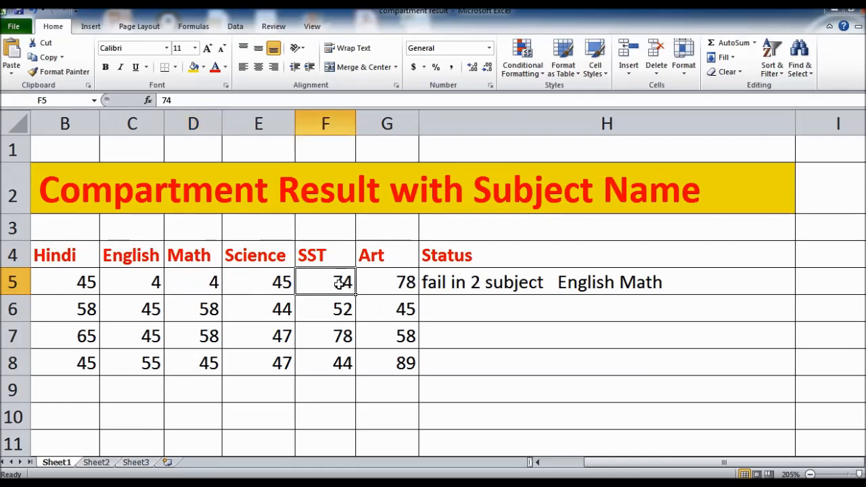